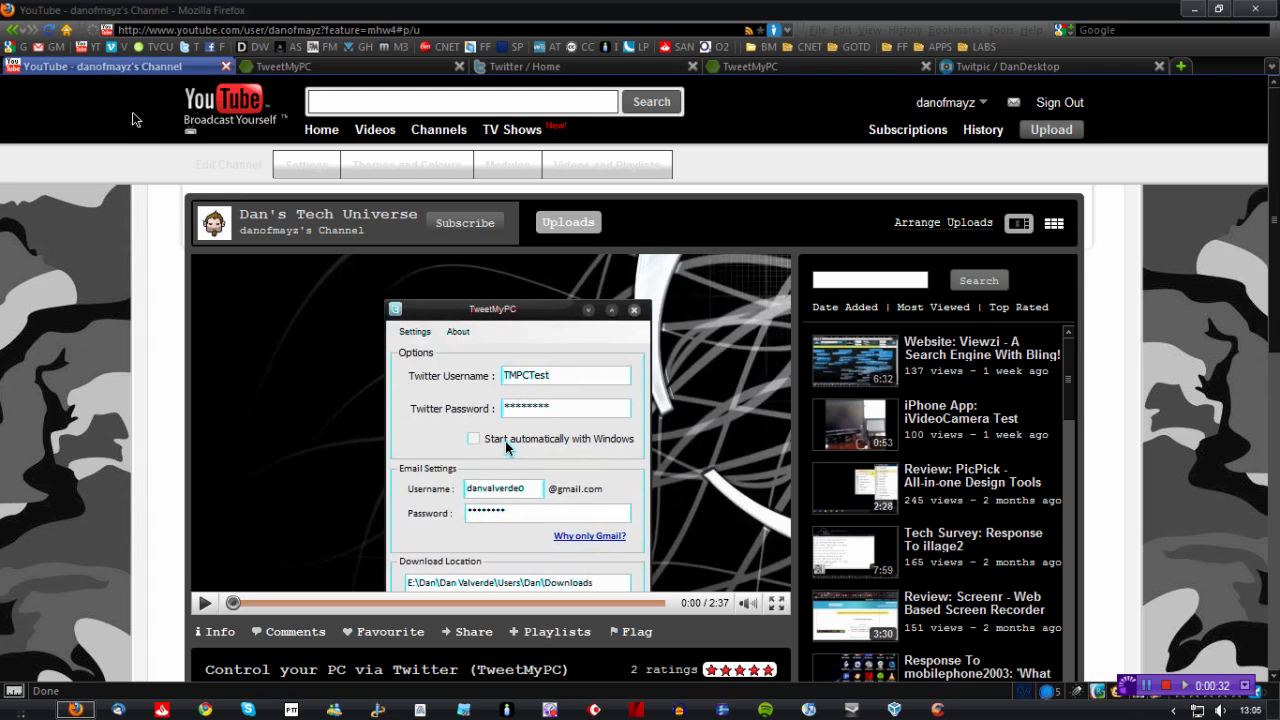
# - Review the TweetMyPC project page and the desktop account's past command tweets on its Twitter home timeline
pyautogui.click(283, 67)
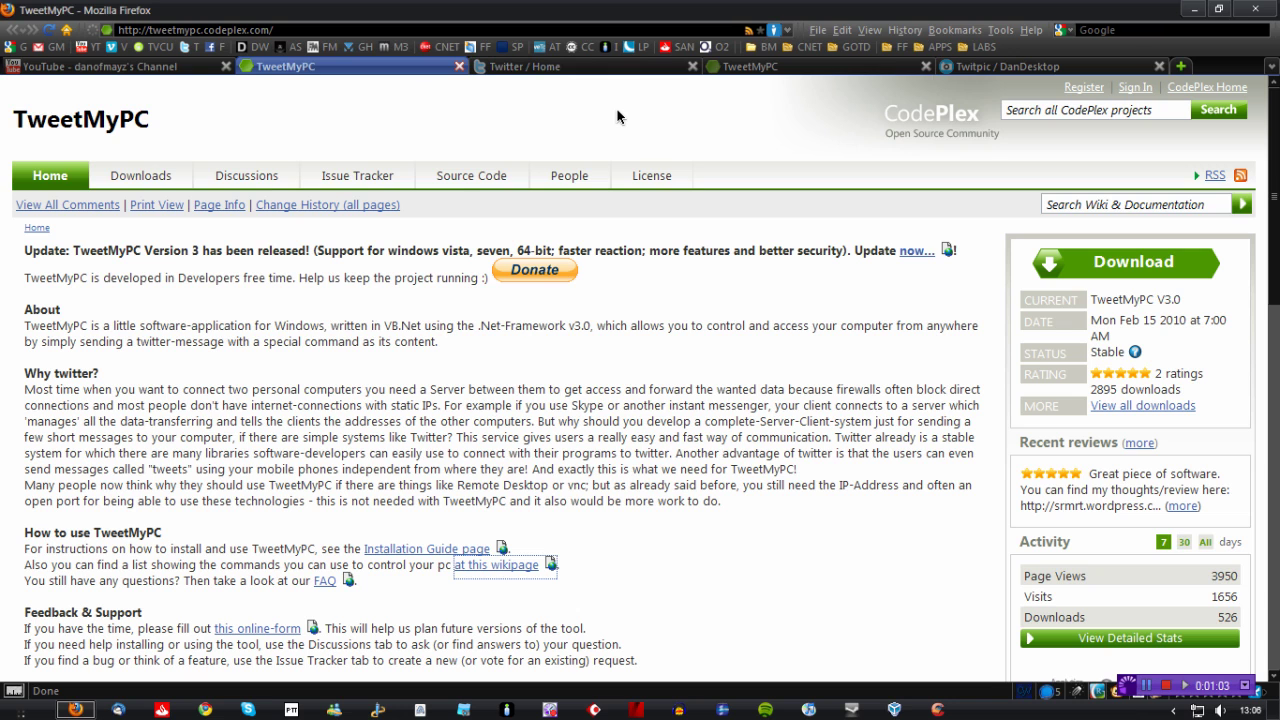
pyautogui.click(568, 67)
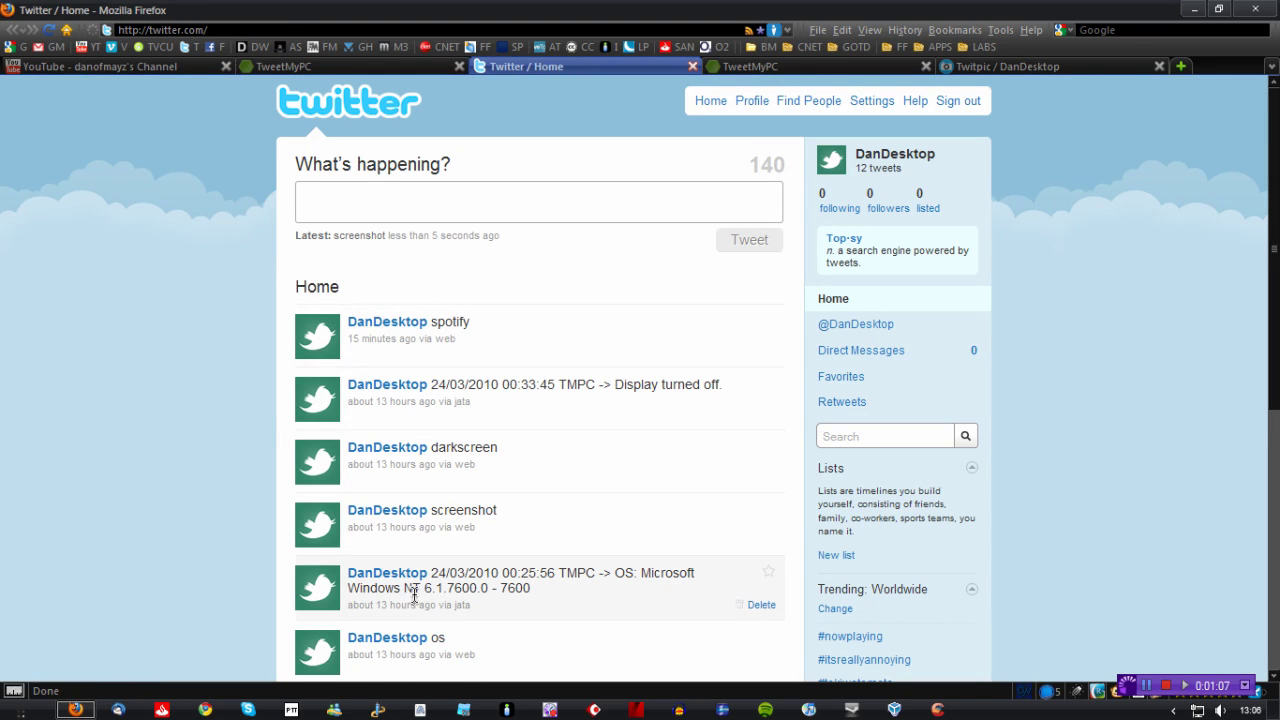
pyautogui.scroll(-5, 423, 209)
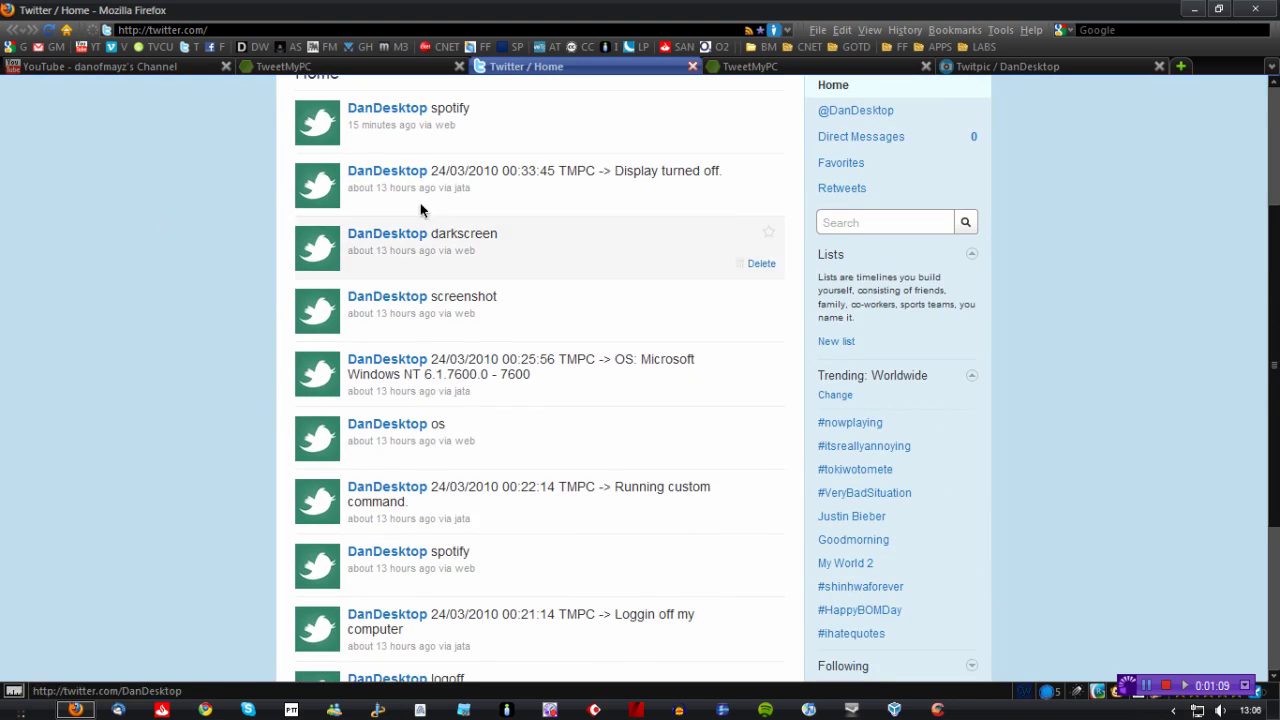
pyautogui.scroll(-4, 171, 463)
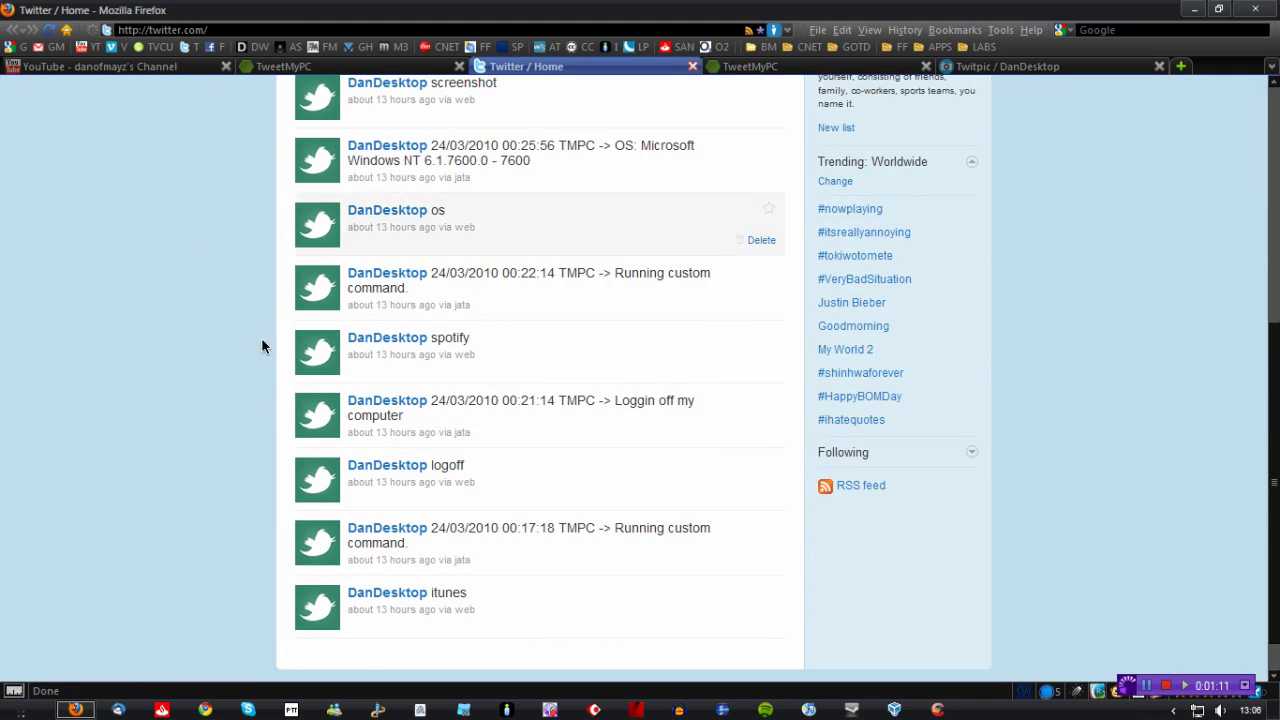
pyautogui.scroll(5, 238, 401)
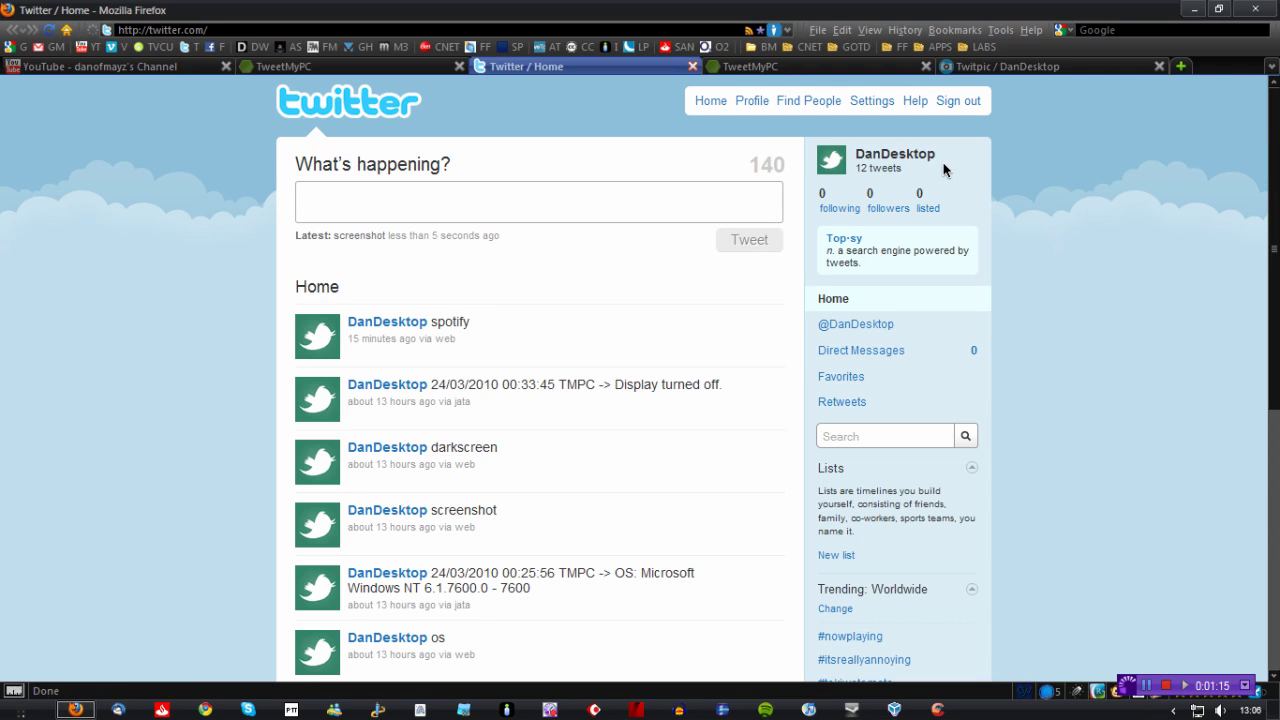
# - Read through the list of supported commands for TweetMyPC version 3 on the project wiki
pyautogui.click(744, 67)
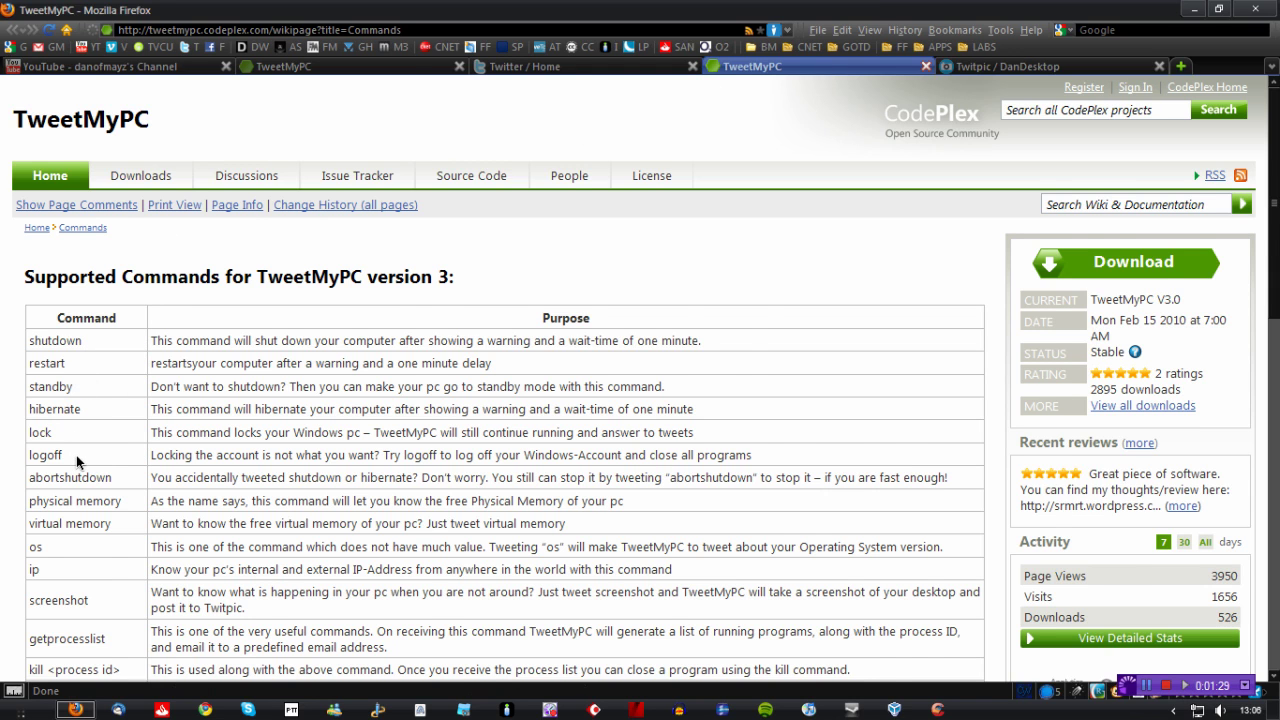
pyautogui.scroll(-2, 76, 455)
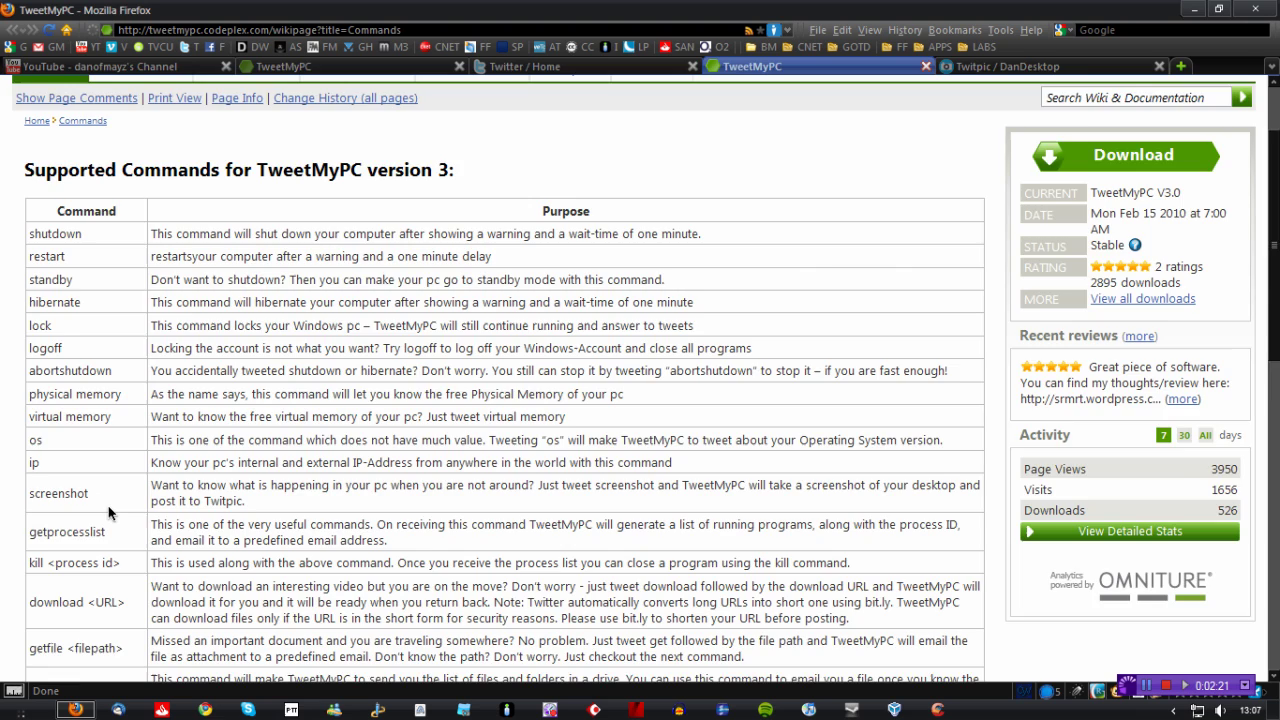
pyautogui.scroll(-5, 110, 510)
pyautogui.scroll(-2, 110, 512)
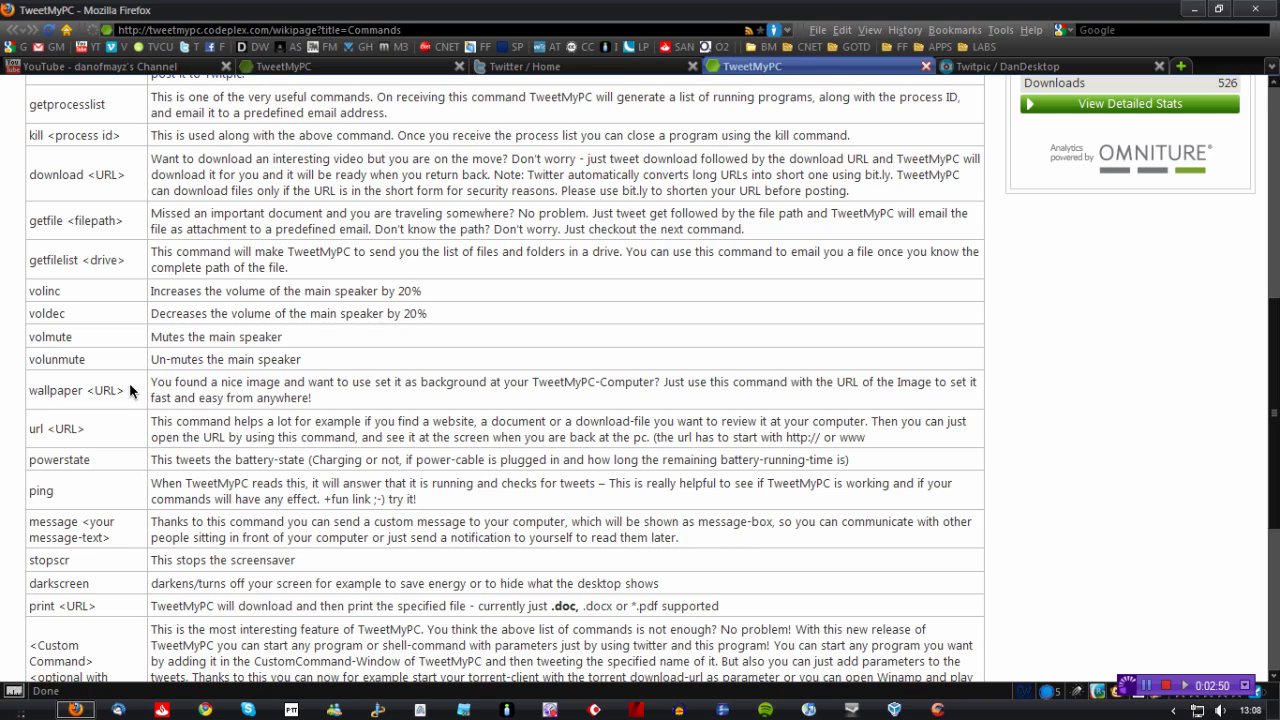
pyautogui.scroll(-3, 128, 395)
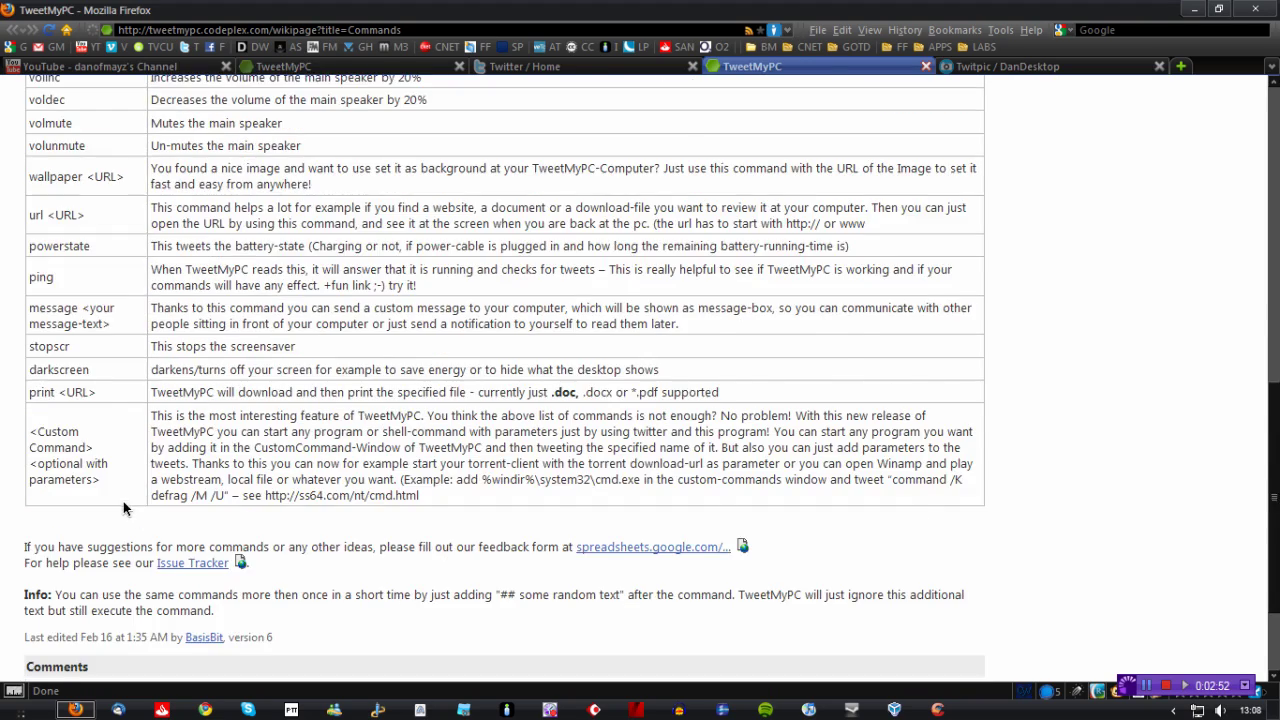
pyautogui.scroll(8, 123, 501)
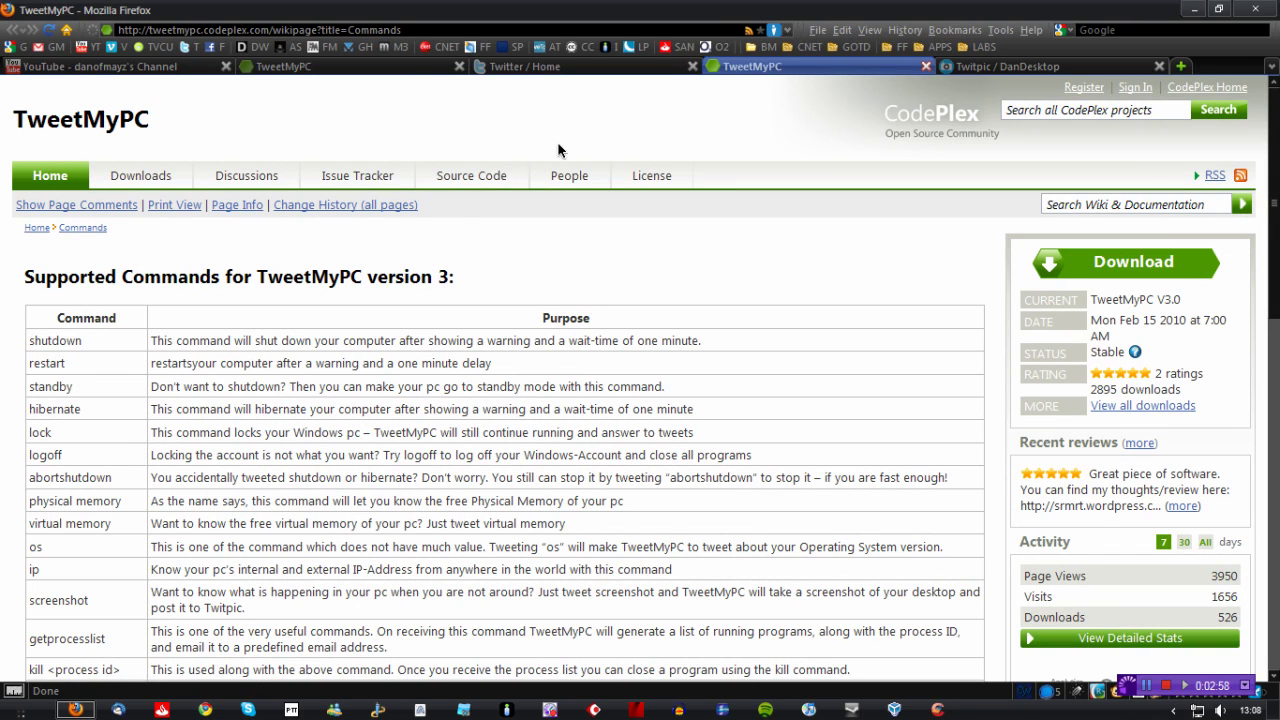
# - Return to the Twitter home page, open the custom commands of the running TweetMyPC program and remove the existing spotify command
pyautogui.click(545, 68)
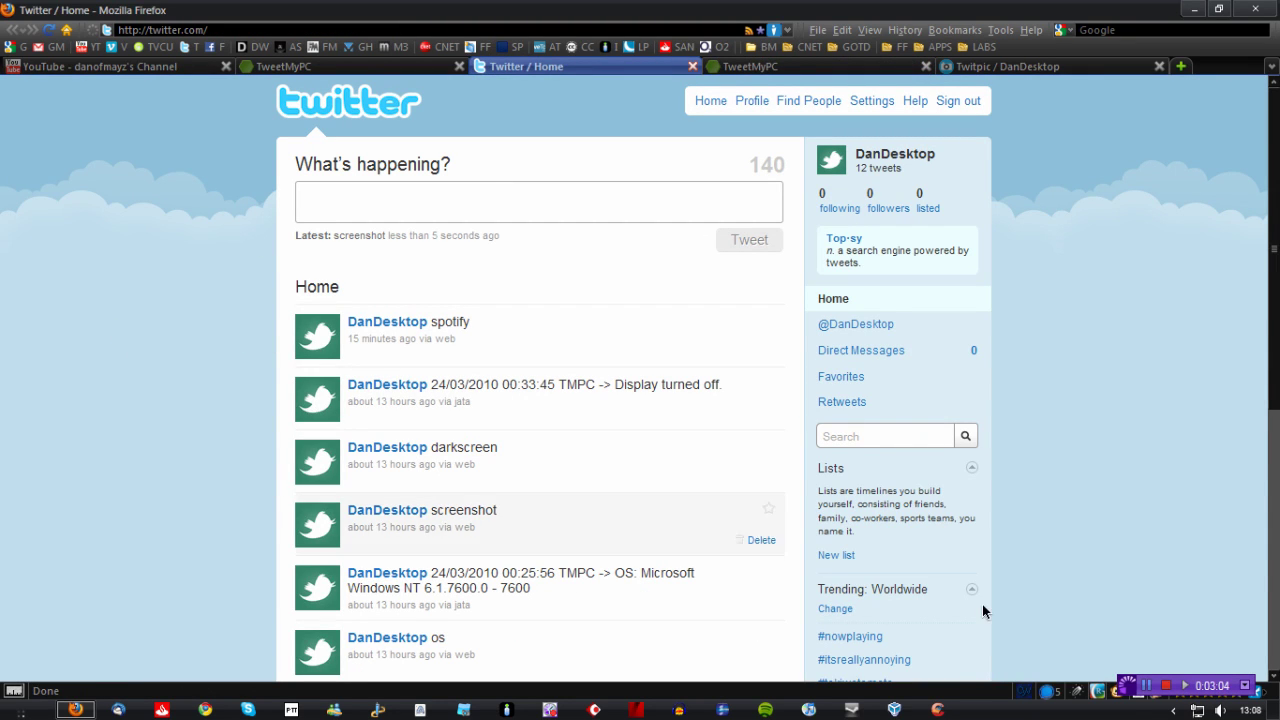
pyautogui.click(1173, 710)
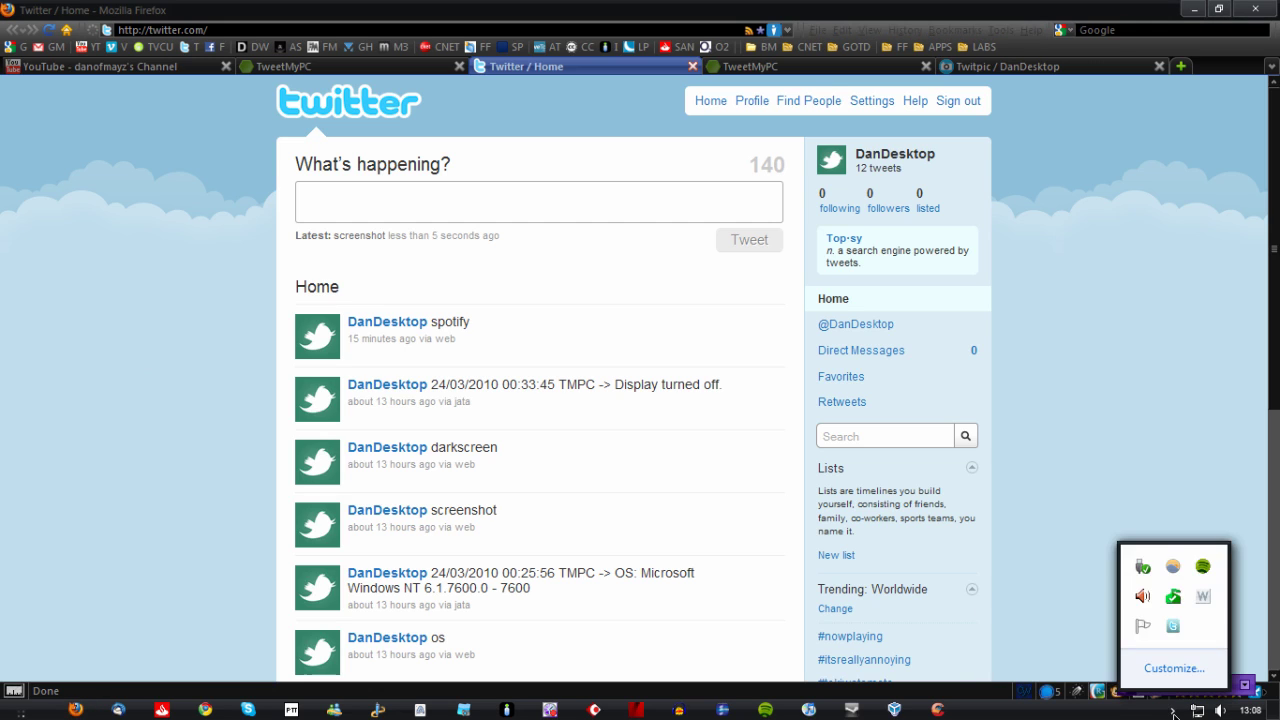
pyautogui.rightClick(1173, 628)
pyautogui.click(1145, 592)
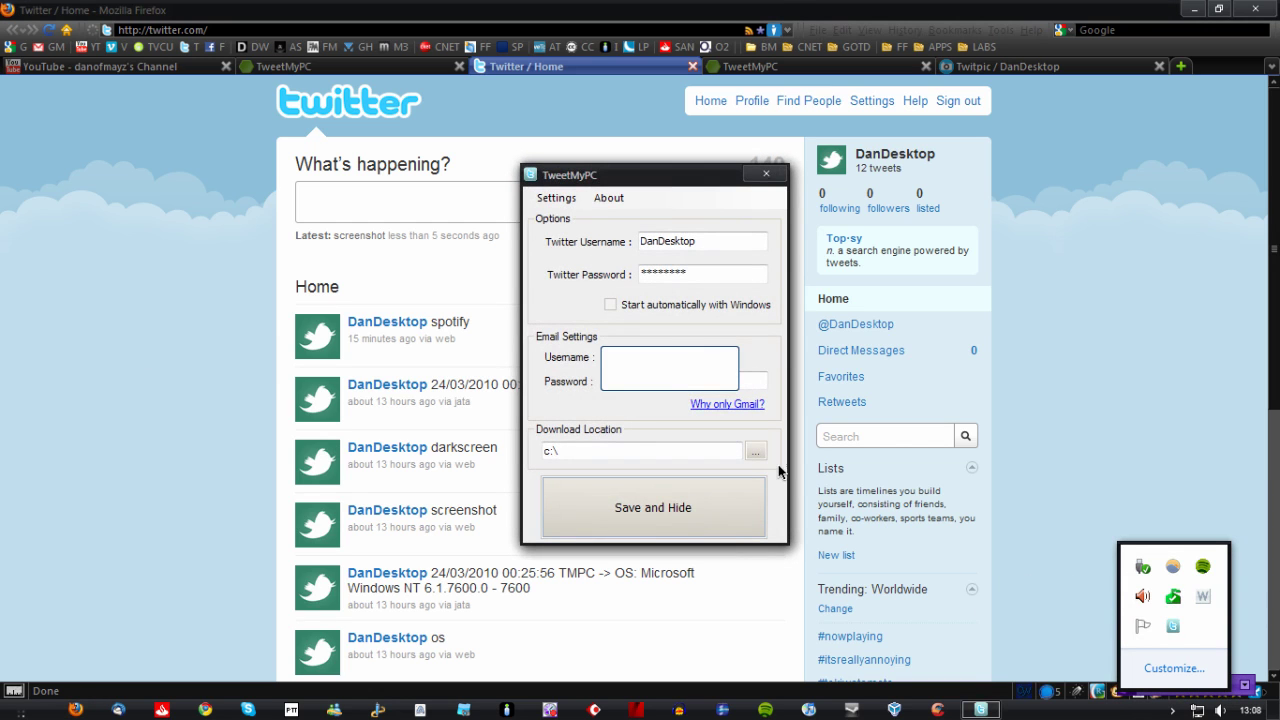
pyautogui.click(561, 204)
pyautogui.click(578, 220)
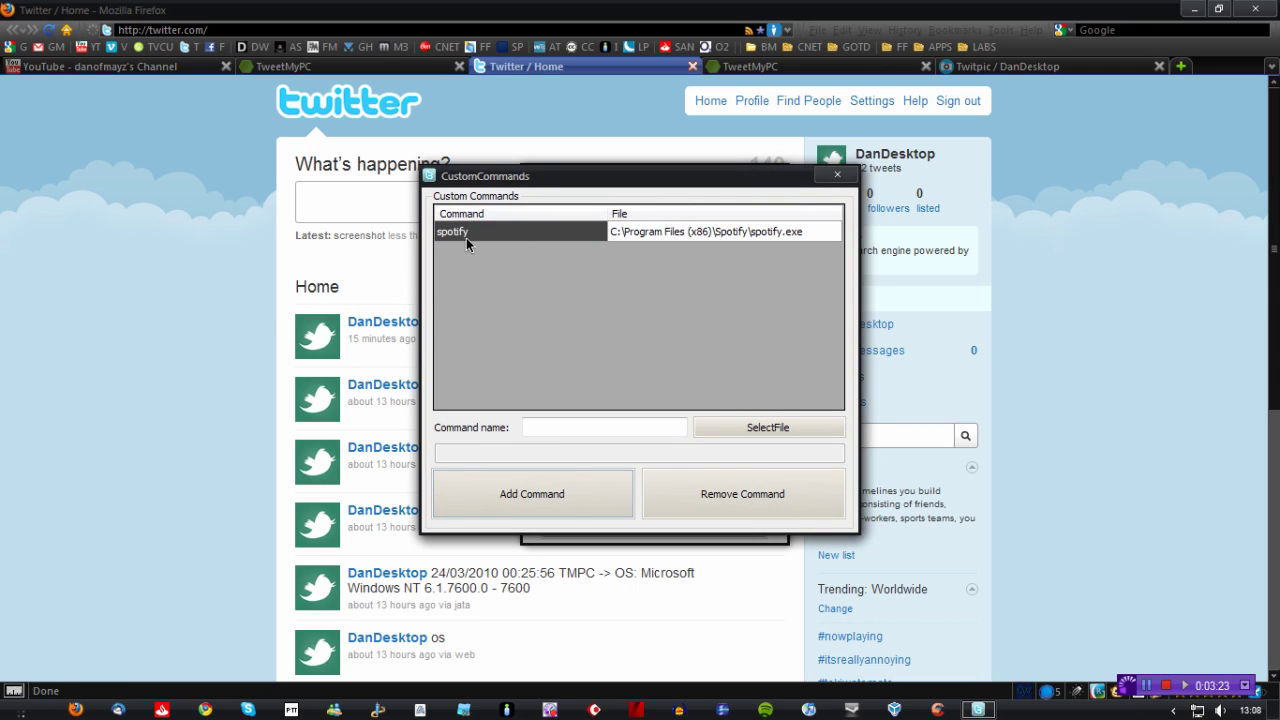
pyautogui.click(707, 500)
# - Add a custom command named spotify that runs C:\Program Files (x86)\Spotify\spotify.exe, and save and hide the TweetMyPC settings
pyautogui.click(558, 428)
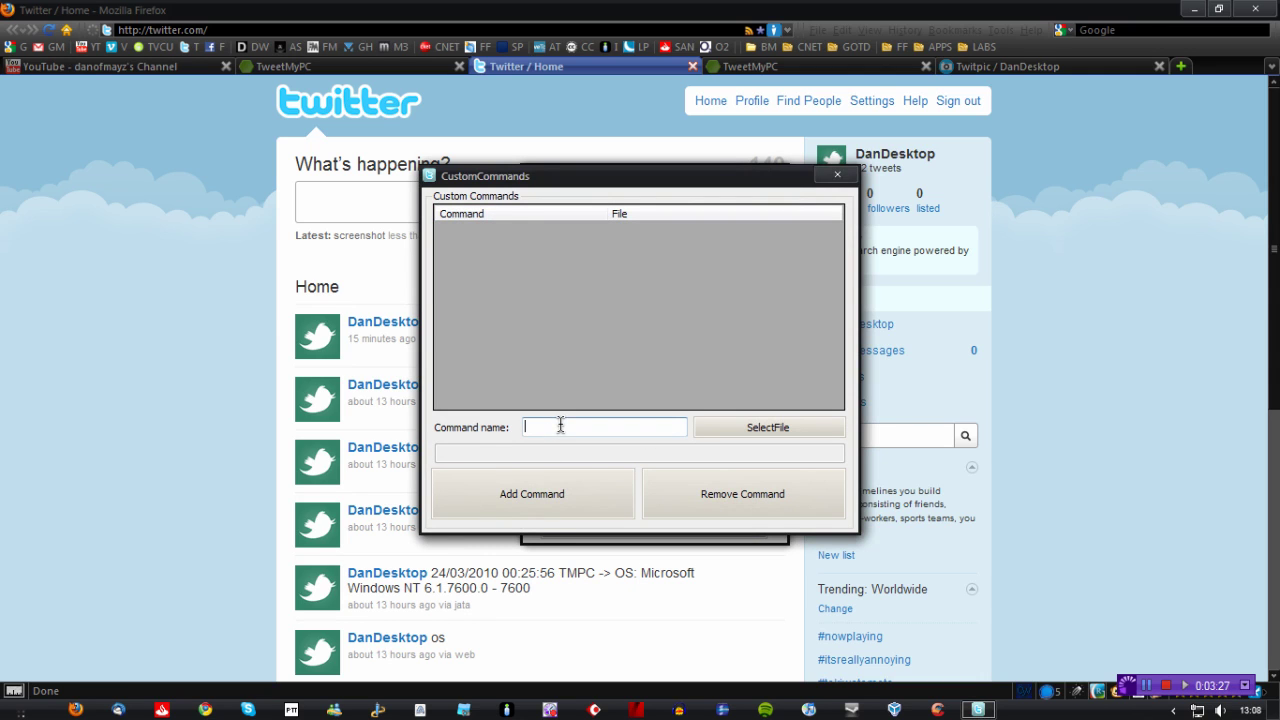
pyautogui.write('spotify')
pyautogui.click(704, 431)
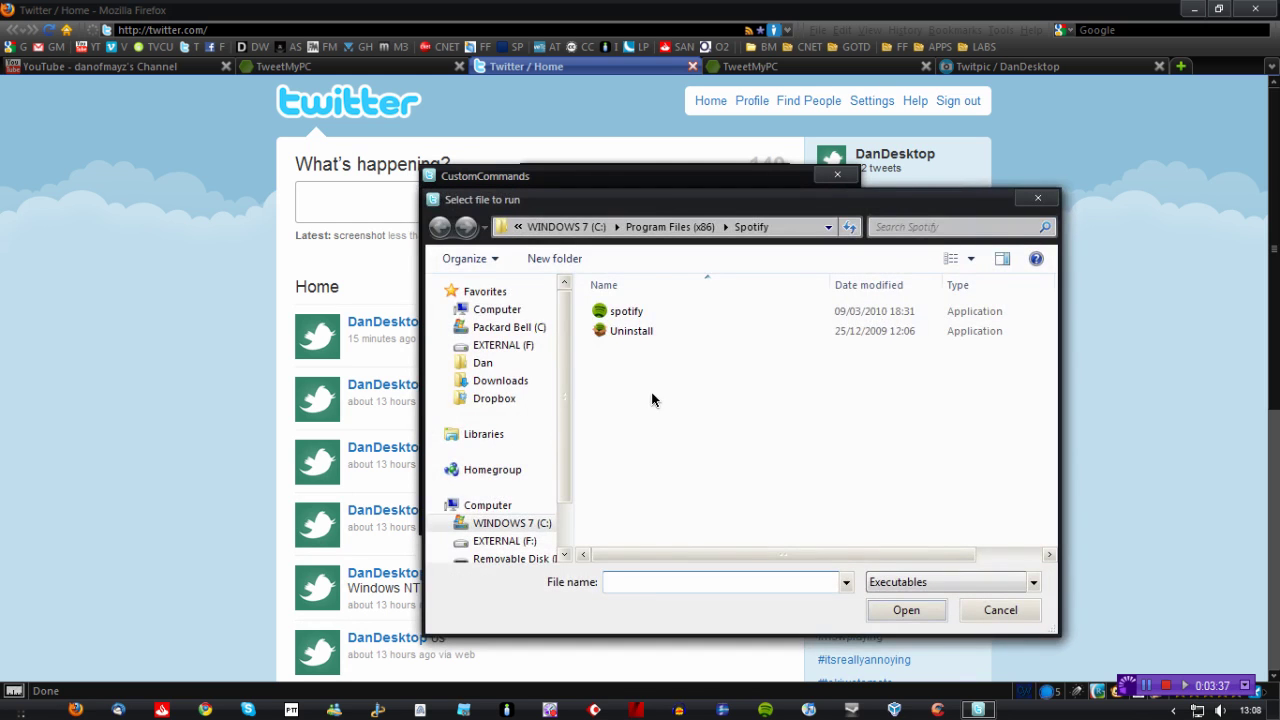
pyautogui.click(621, 314)
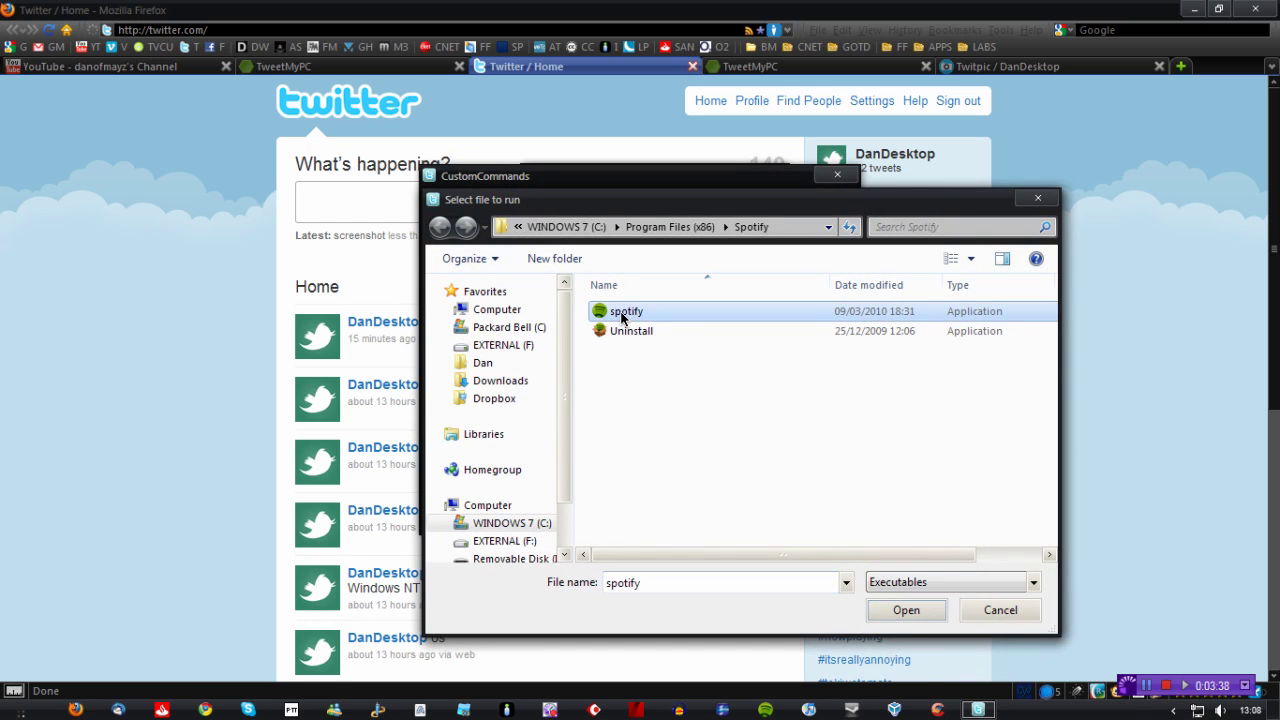
pyautogui.click(911, 614)
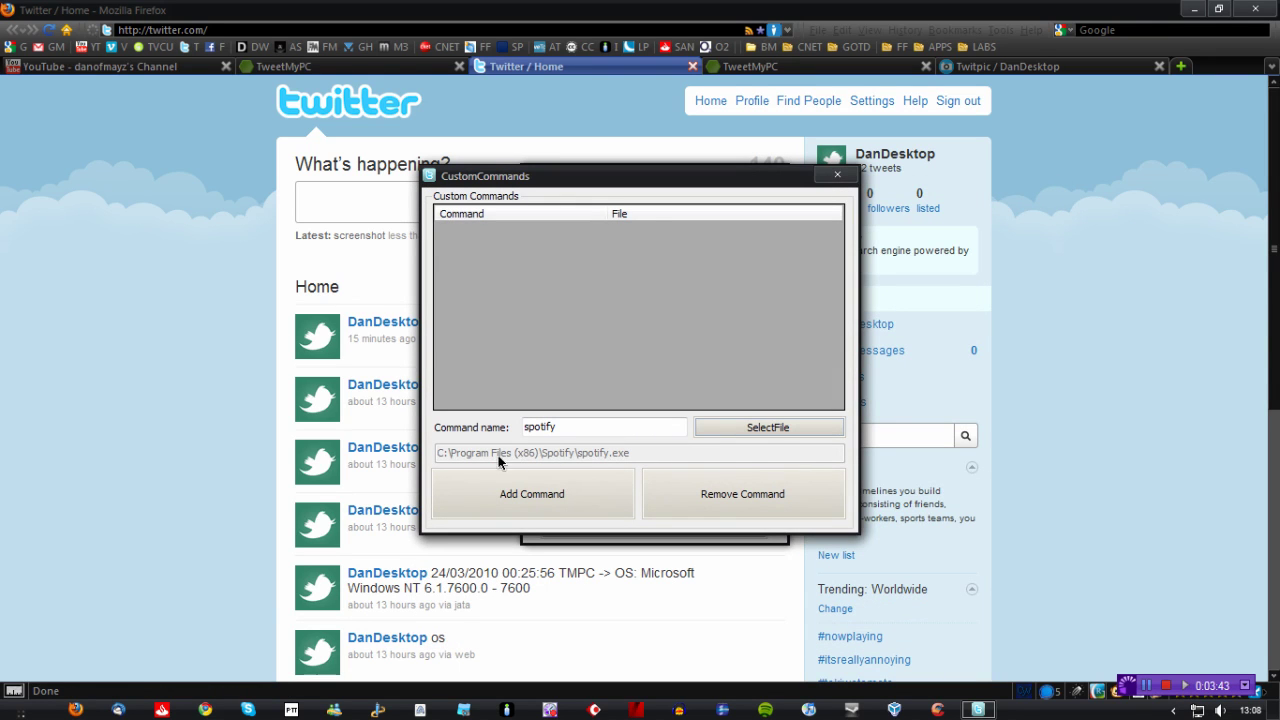
pyautogui.click(603, 497)
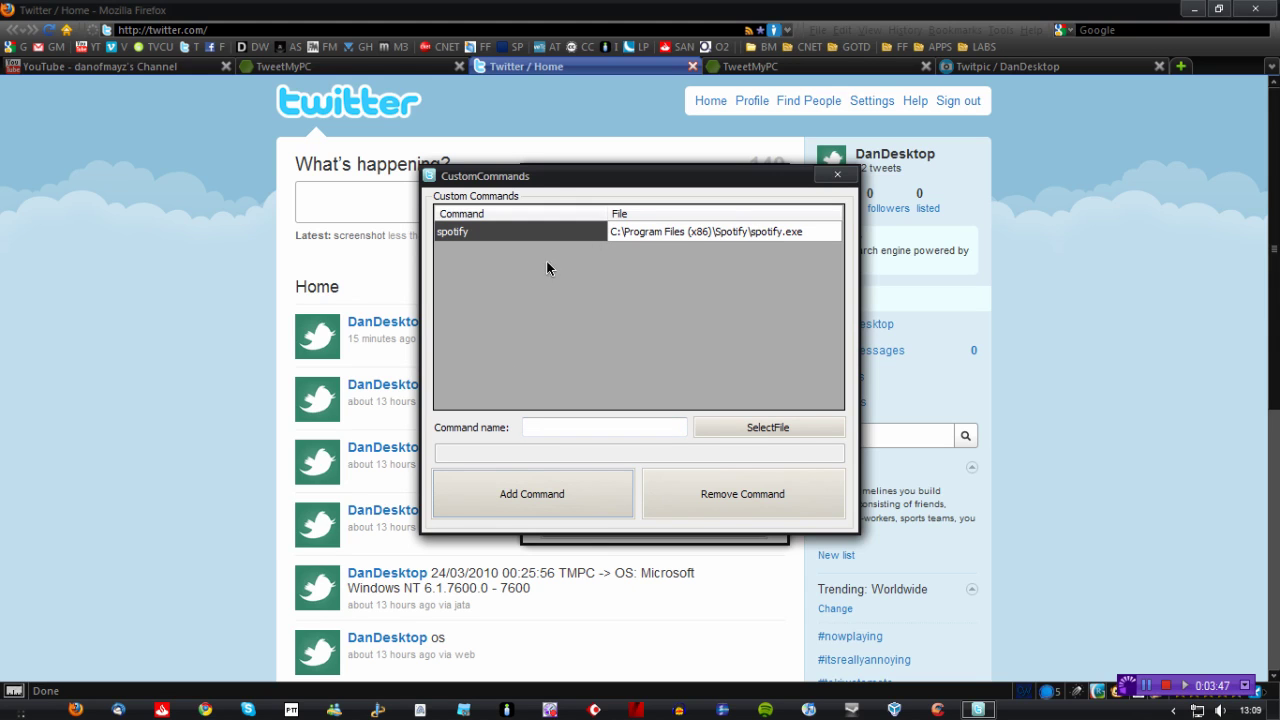
pyautogui.click(840, 178)
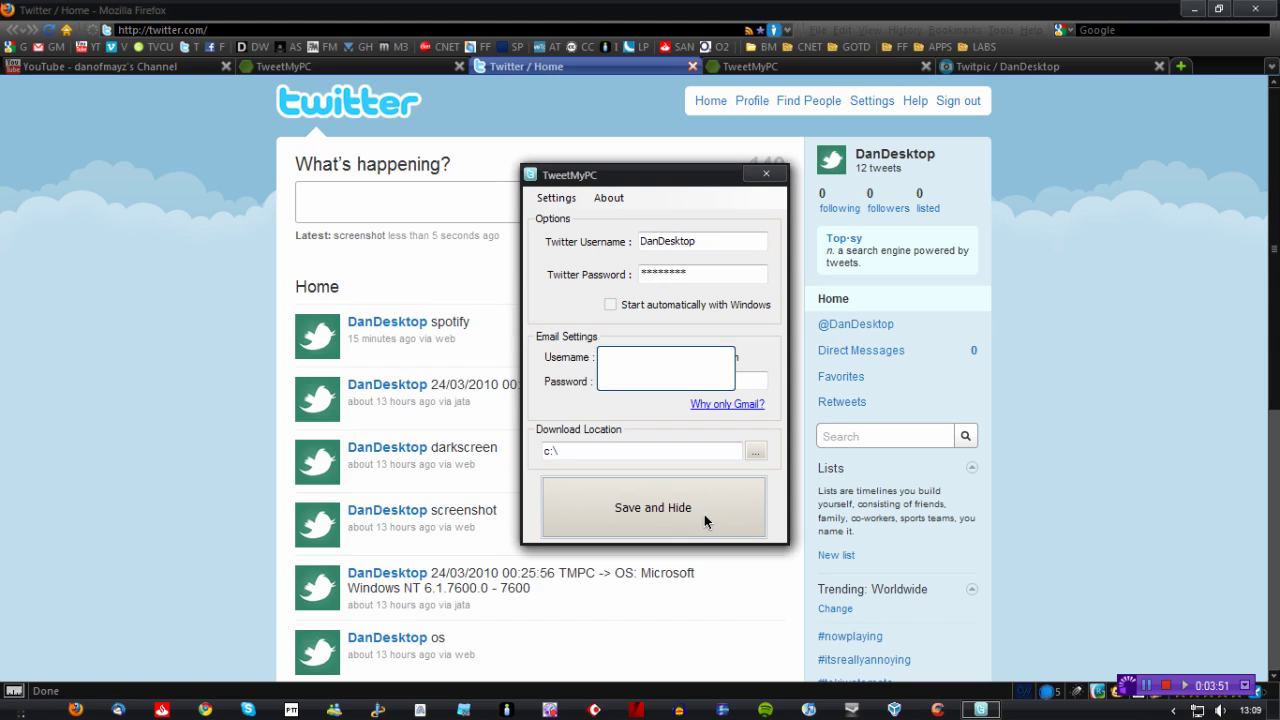
pyautogui.click(704, 514)
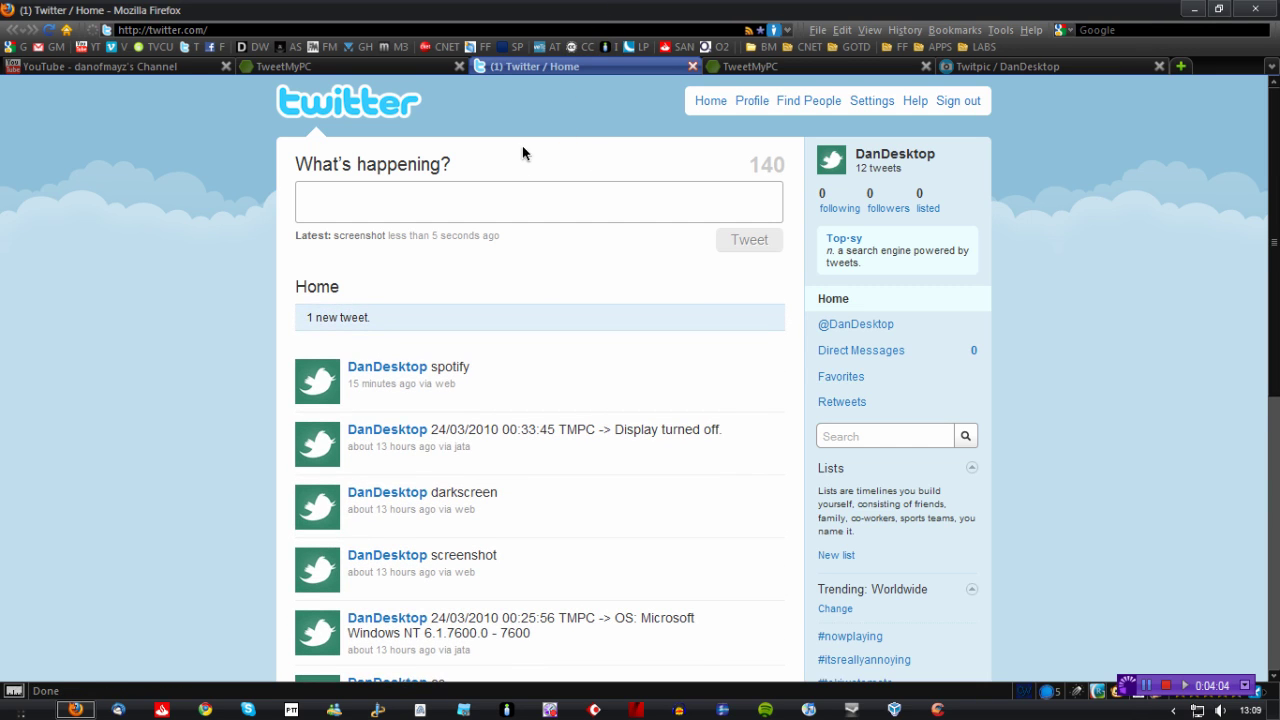
# - Load the new tweet in the Twitter timeline and delete that "Running custom command" tweet
pyautogui.click(357, 318)
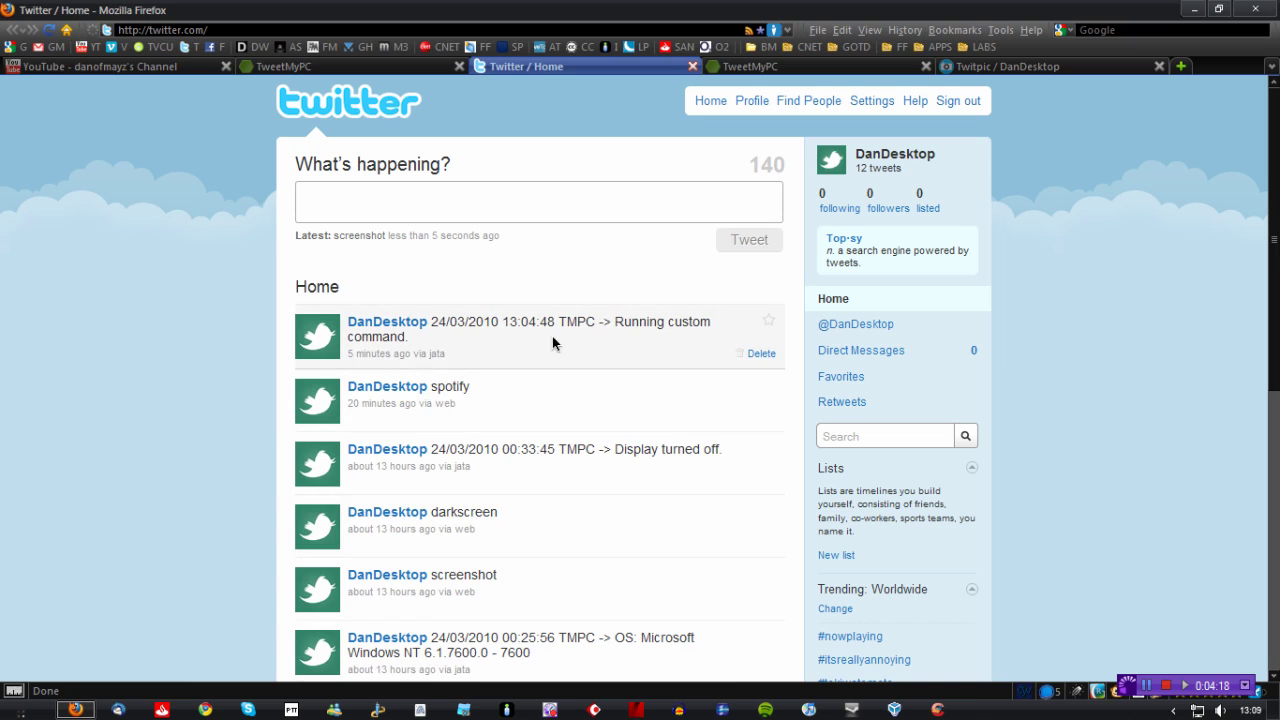
pyautogui.click(760, 354)
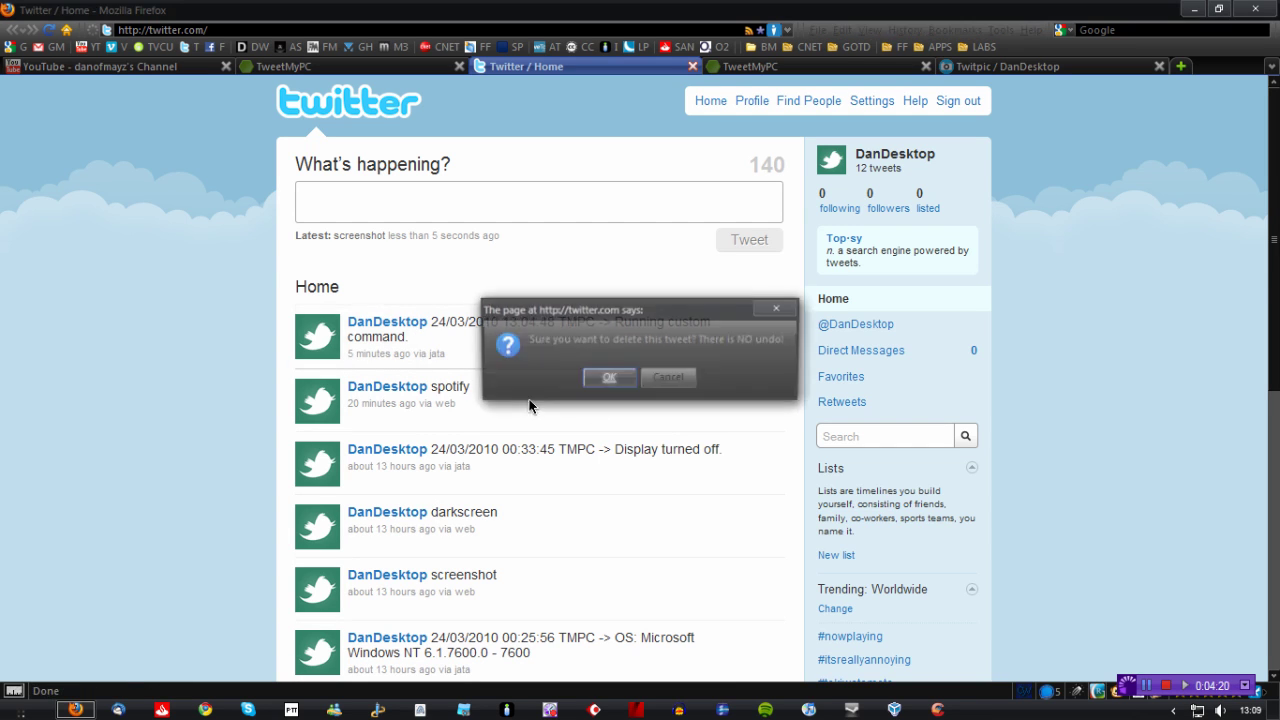
pyautogui.click(610, 380)
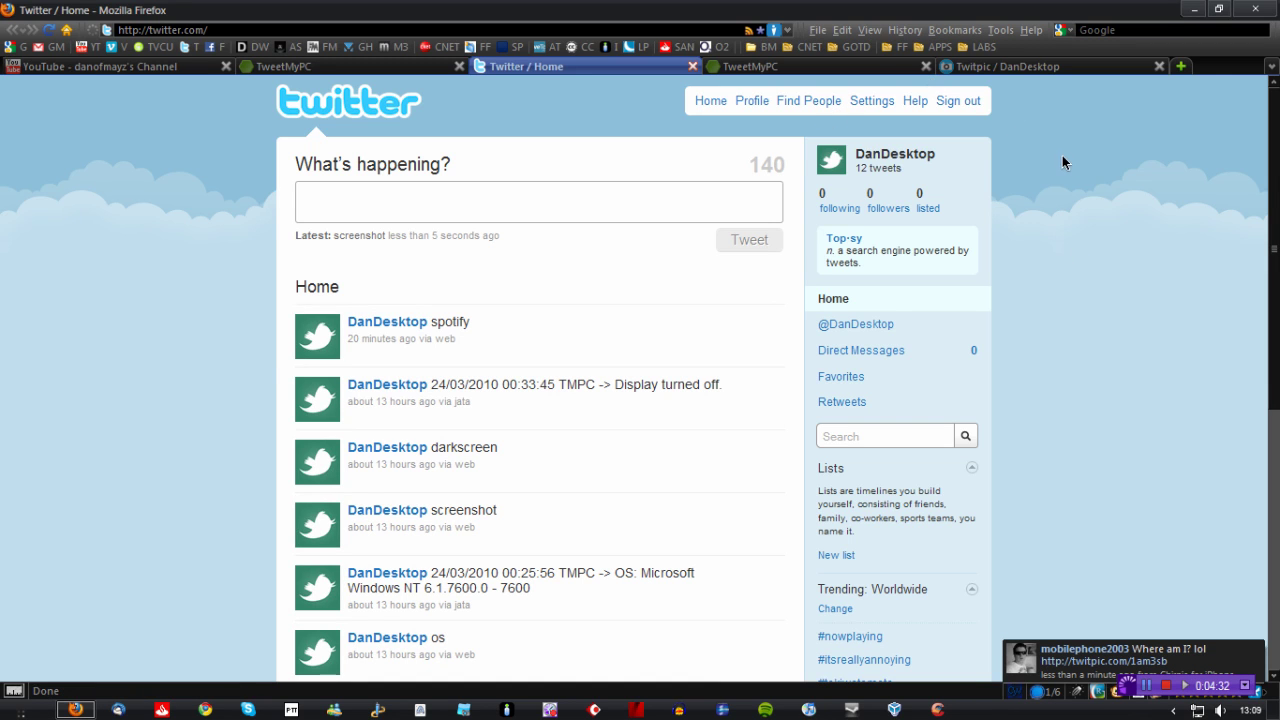
# - Check the desktop account's Twitpic photo page, and switch to the Spotify window and close it
pyautogui.click(1020, 68)
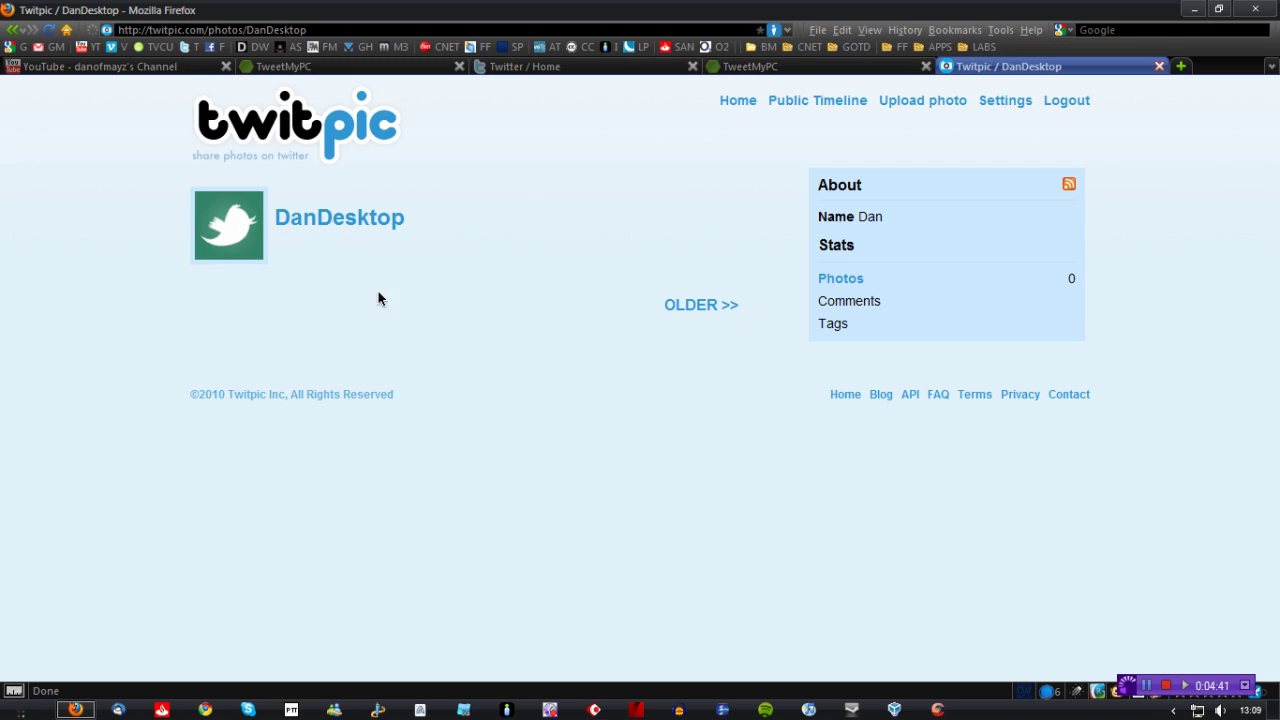
pyautogui.hotkey('alt', 'Tab')
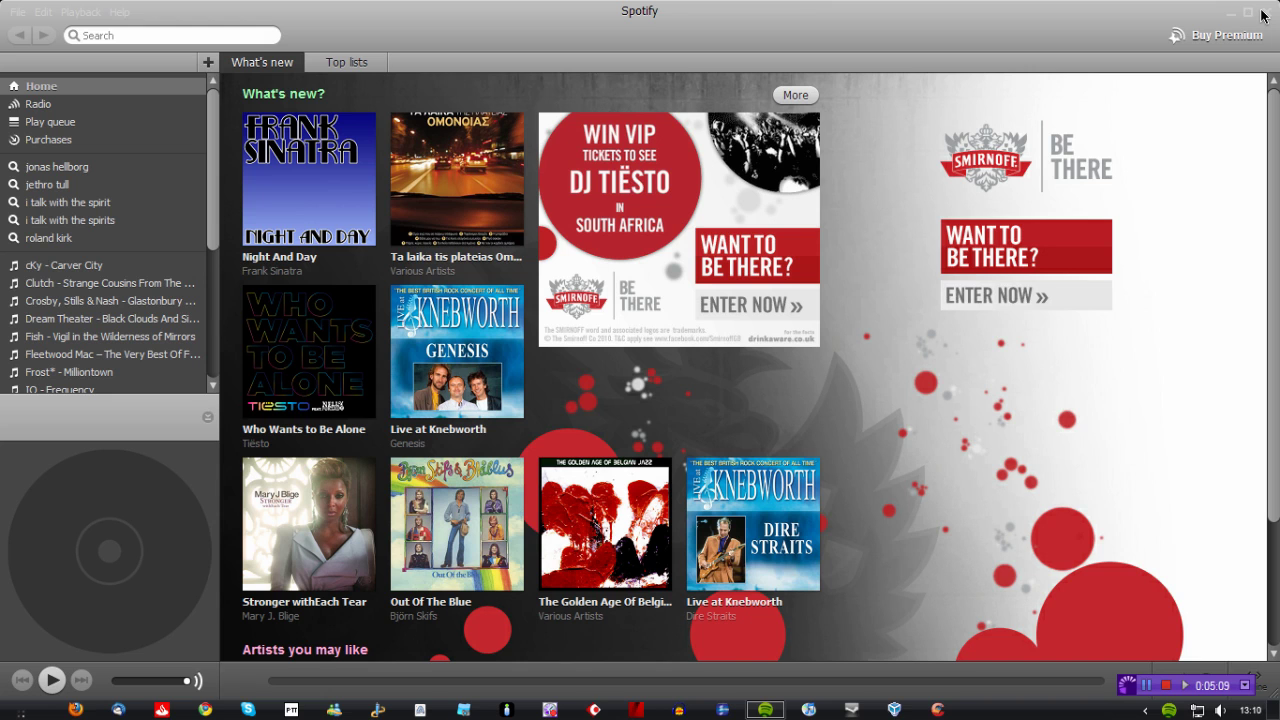
pyautogui.click(1264, 13)
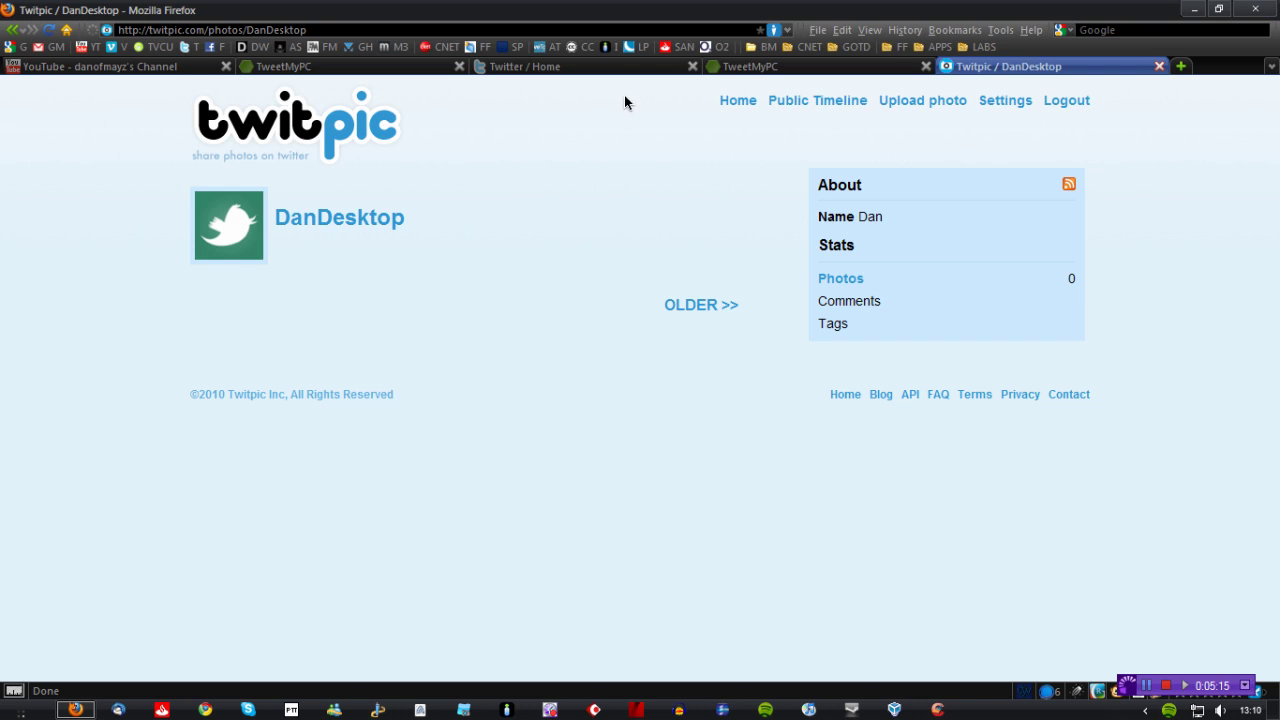
# - Post a tweet reading "screenshot" from the desktop account's Twitter home page
pyautogui.click(531, 66)
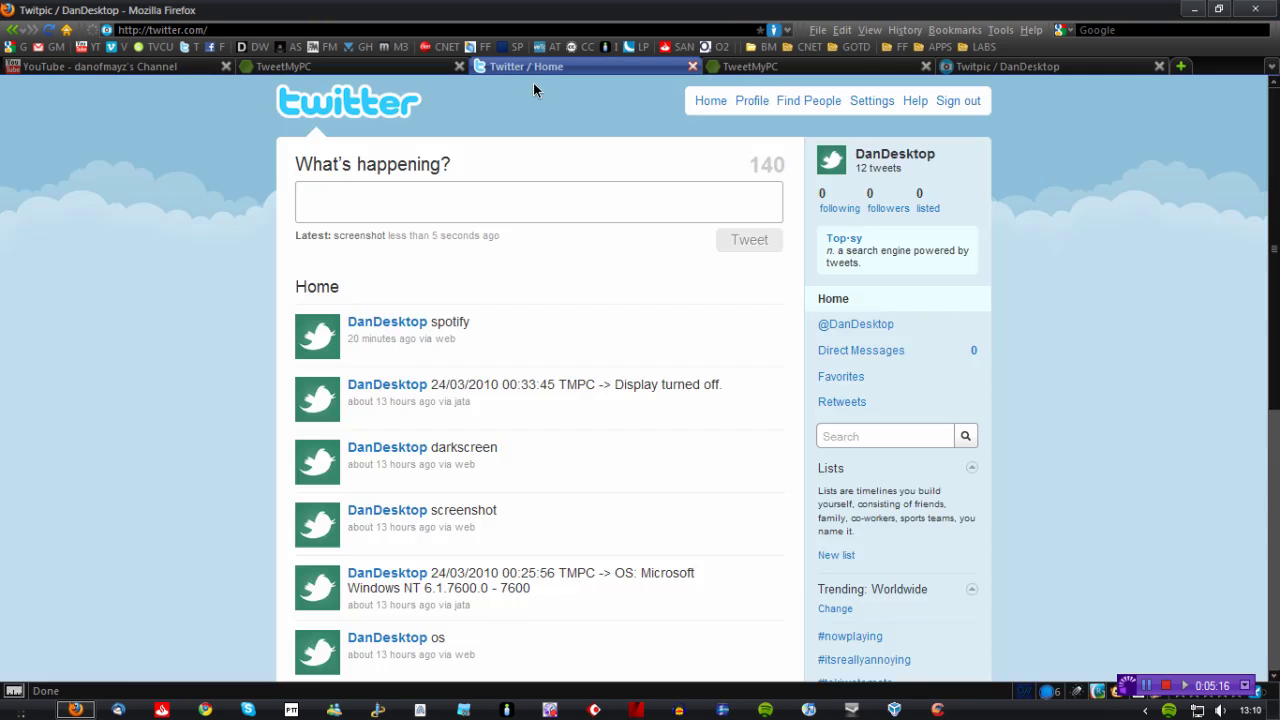
pyautogui.click(415, 189)
pyautogui.write('screenshot')
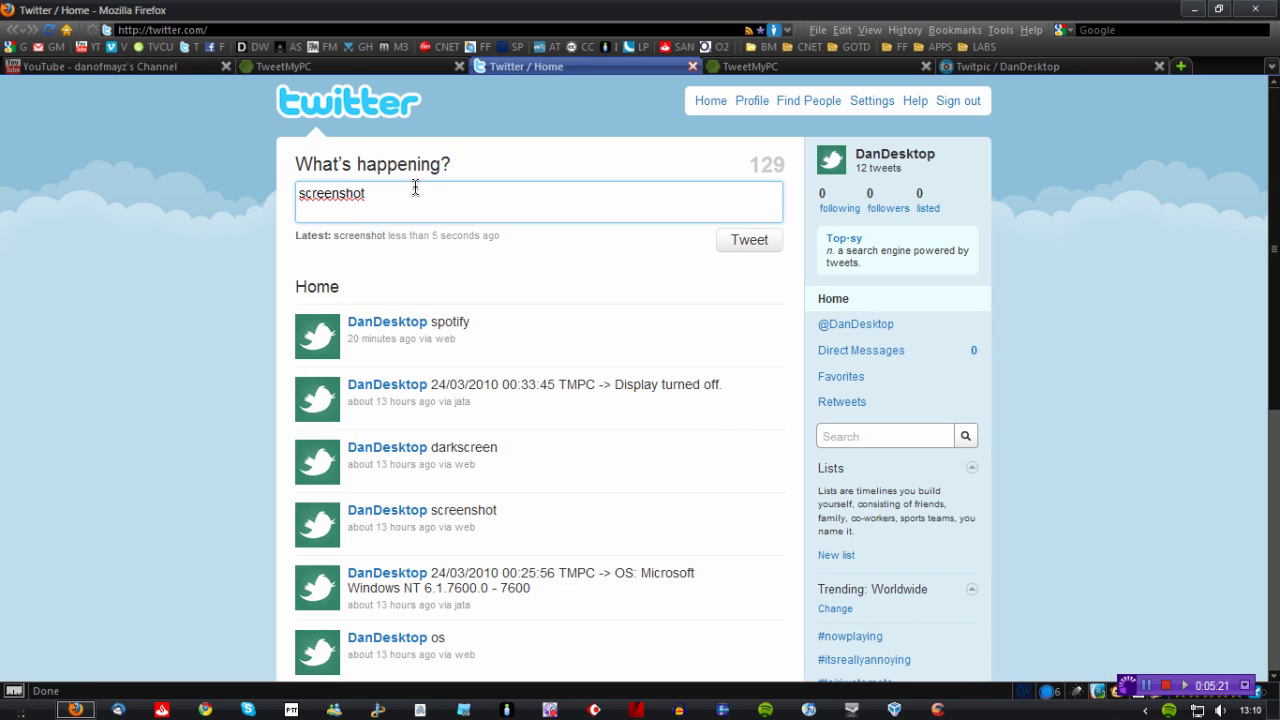
pyautogui.press('BackSpace')
pyautogui.click(749, 240)
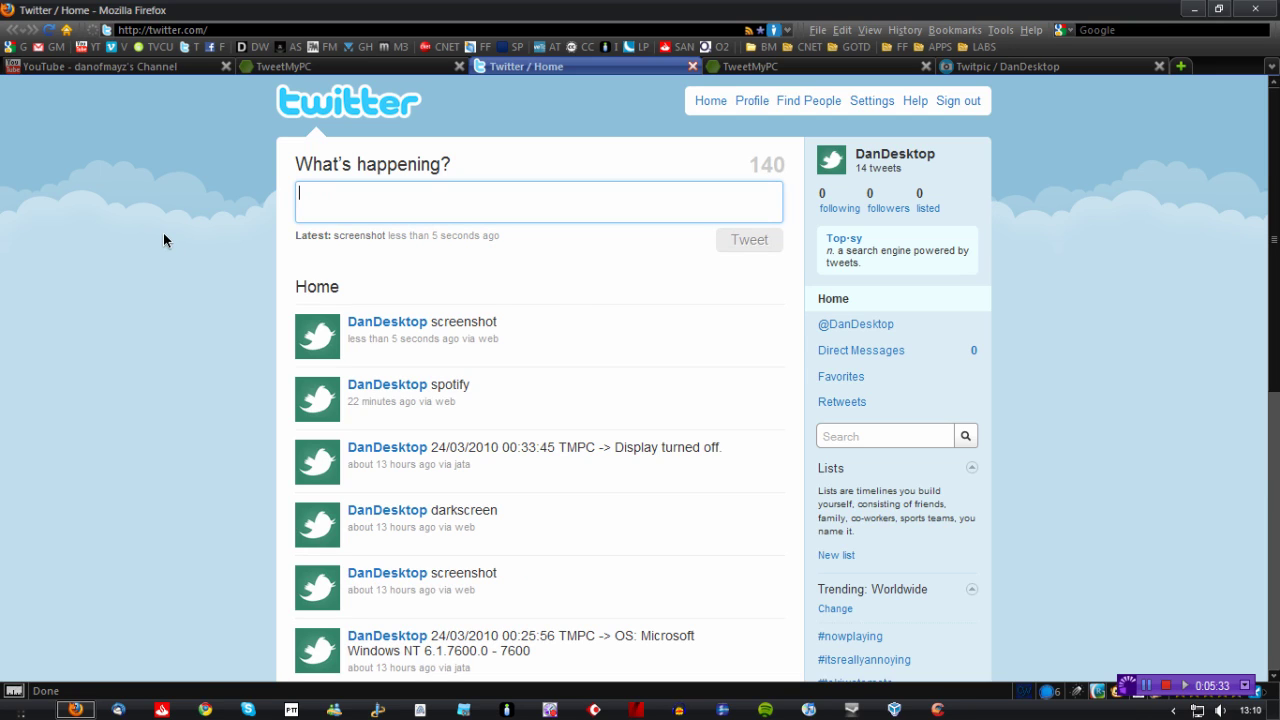
# - Refresh the account's Twitpic photo page and view the newly uploaded desktop screenshot at full size
pyautogui.click(1017, 66)
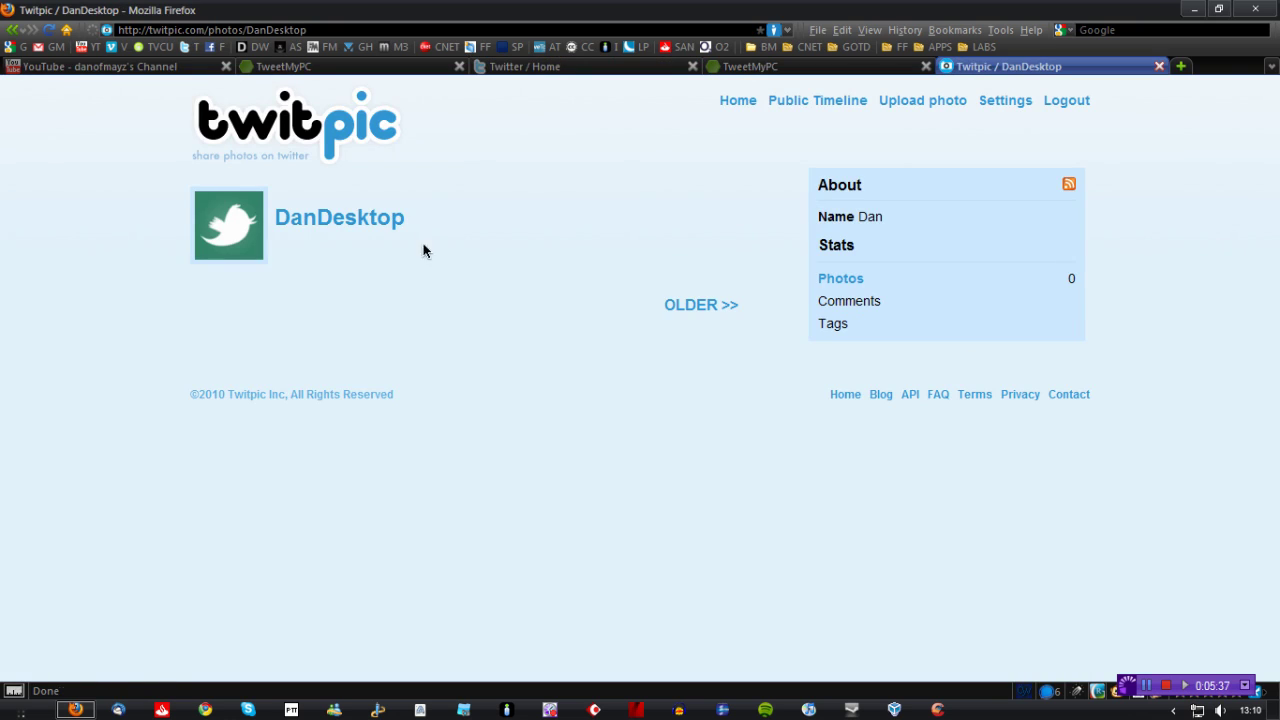
pyautogui.click(48, 30)
pyautogui.click(740, 102)
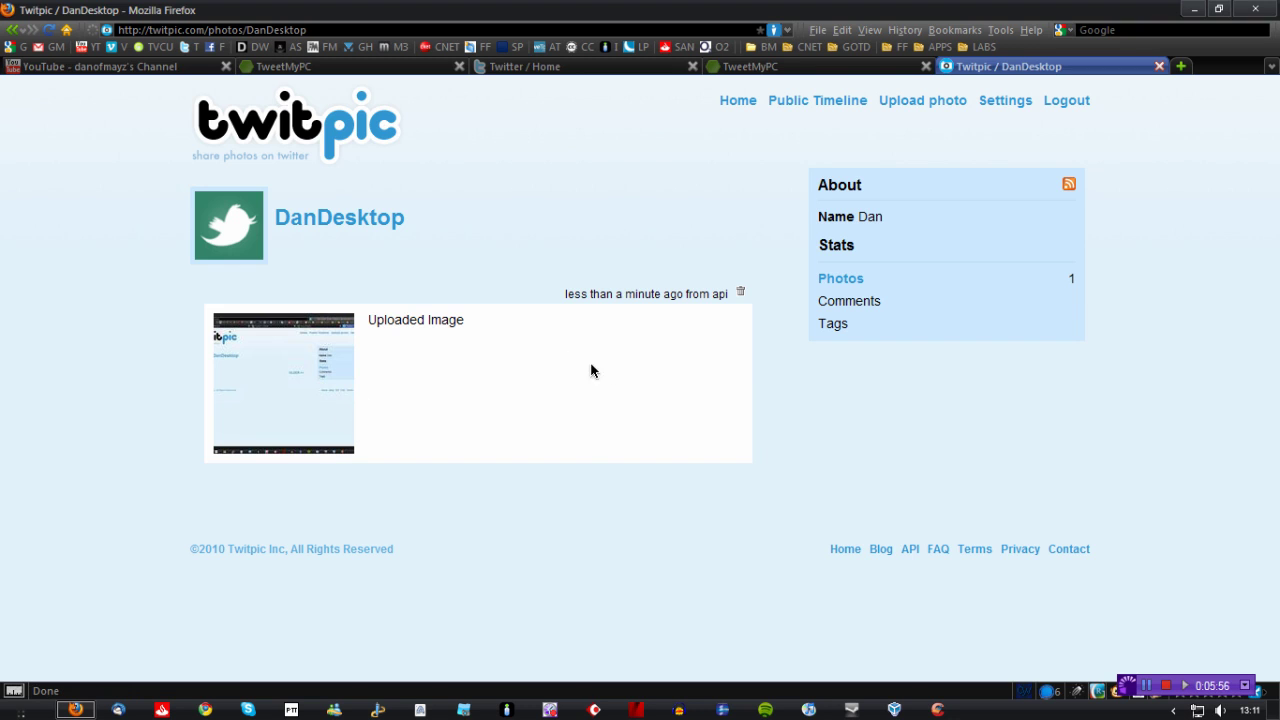
pyautogui.click(316, 387)
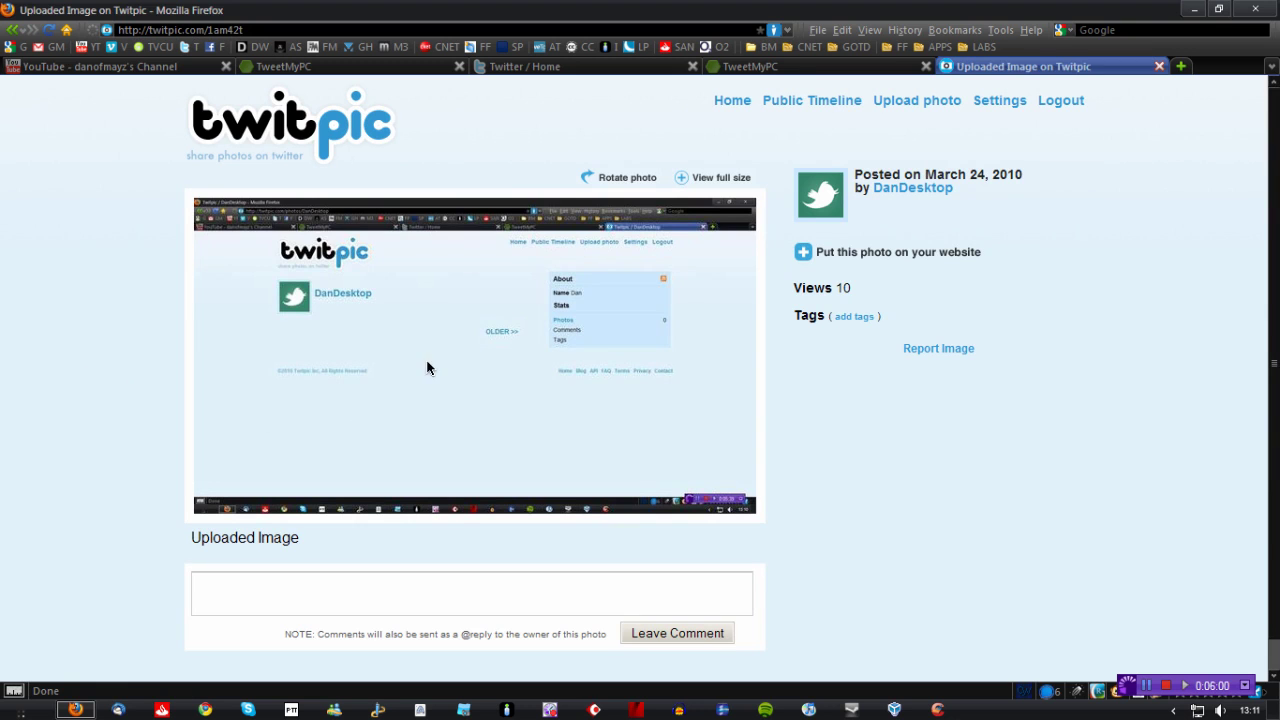
pyautogui.click(714, 180)
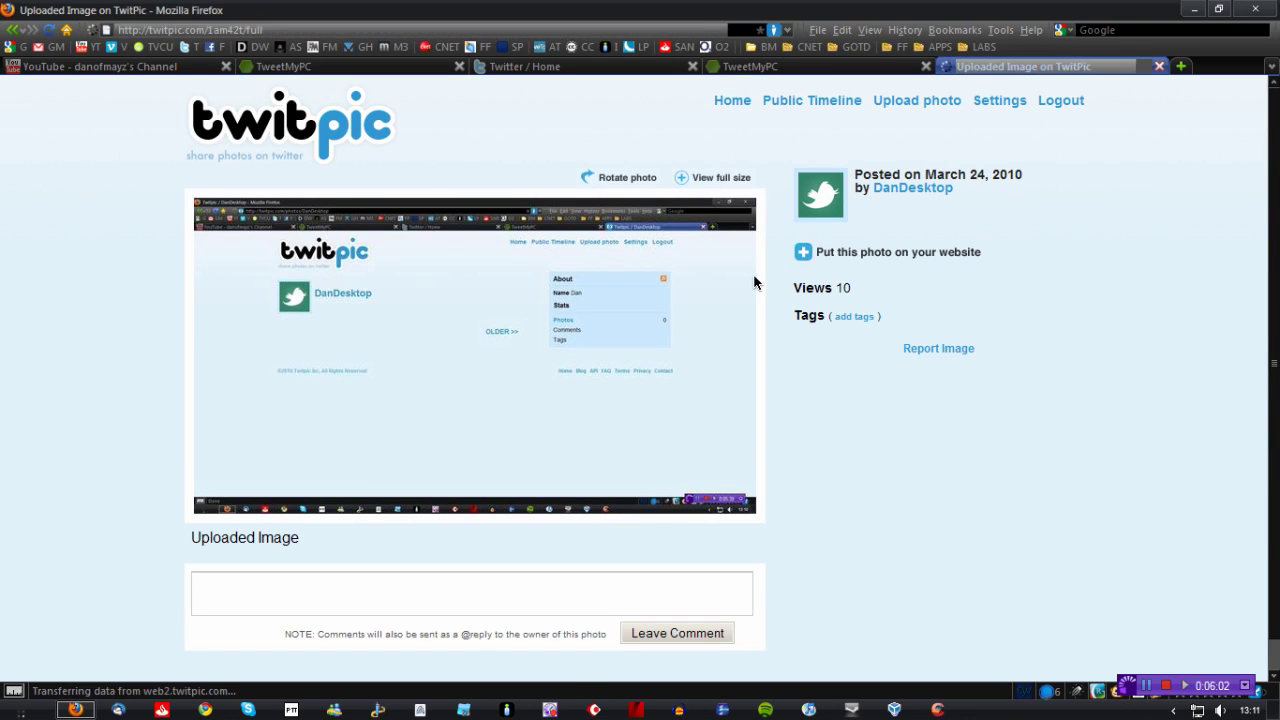
pyautogui.scroll(-3, 1225, 372)
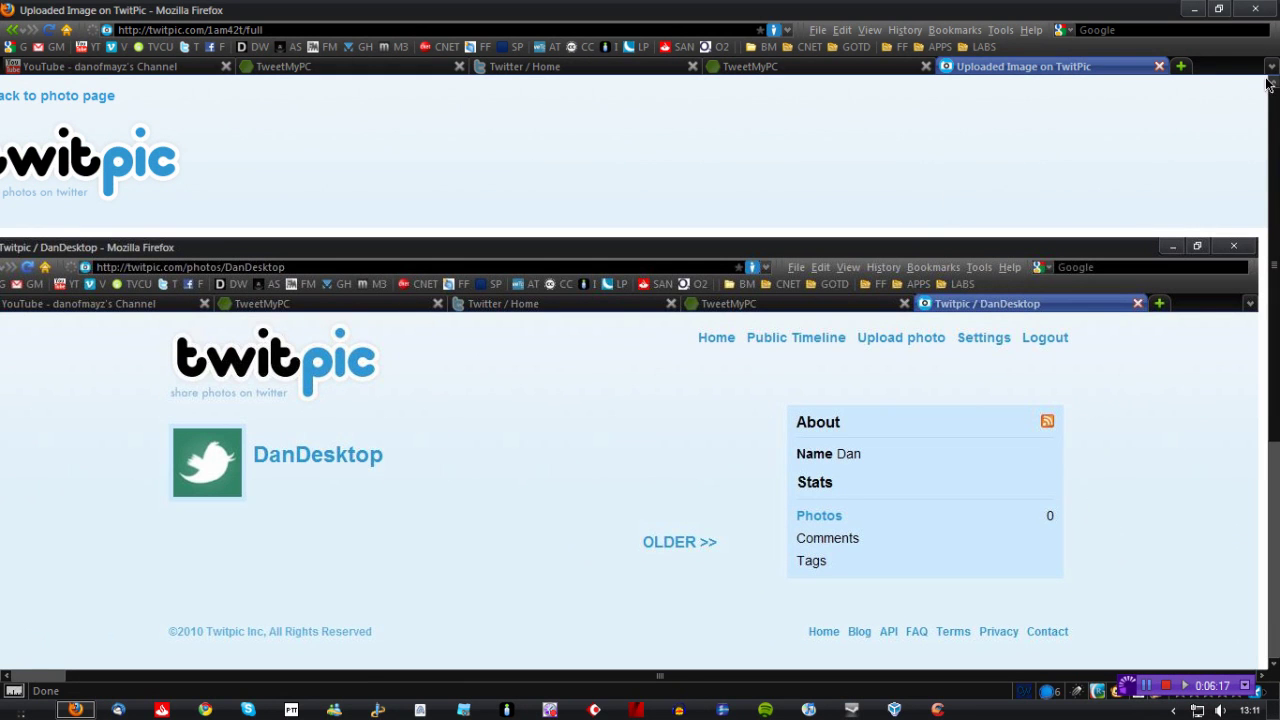
# - Close the full-size Twitpic image and look up the volume commands in TweetMyPC's supported commands list
pyautogui.click(1159, 66)
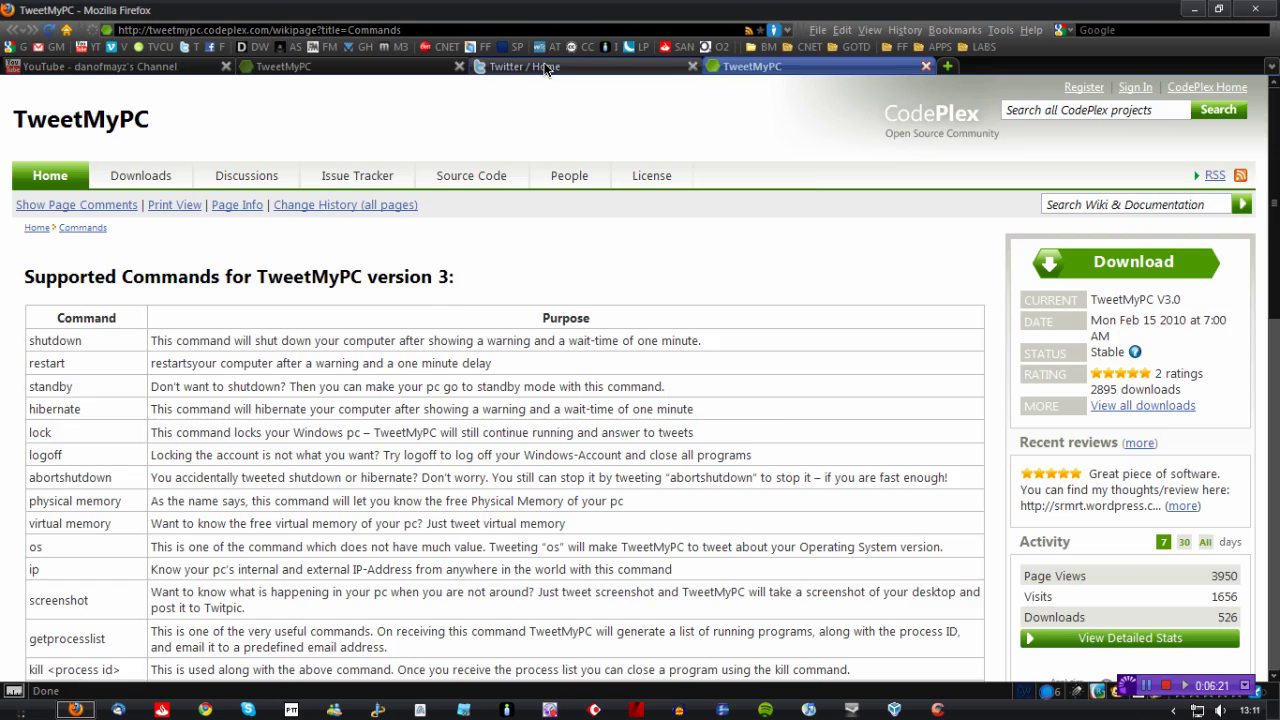
pyautogui.click(543, 65)
pyautogui.click(772, 65)
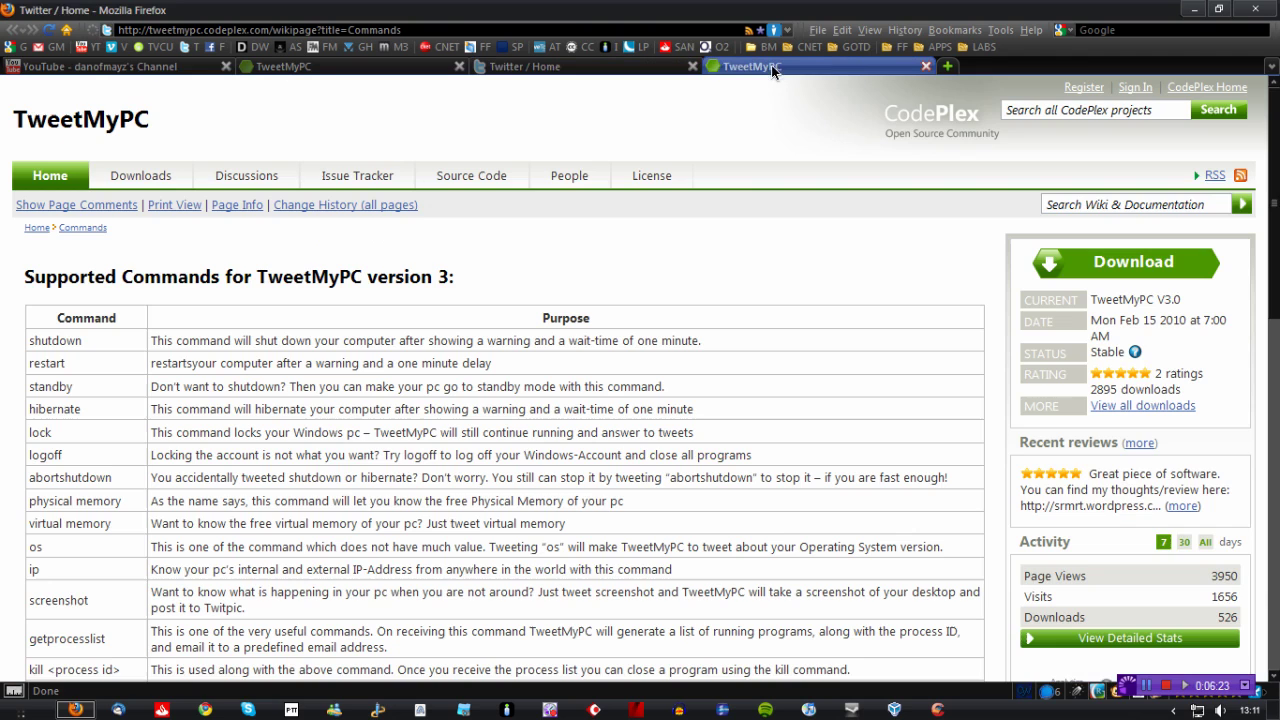
pyautogui.scroll(-3, 137, 393)
pyautogui.scroll(-8, 137, 393)
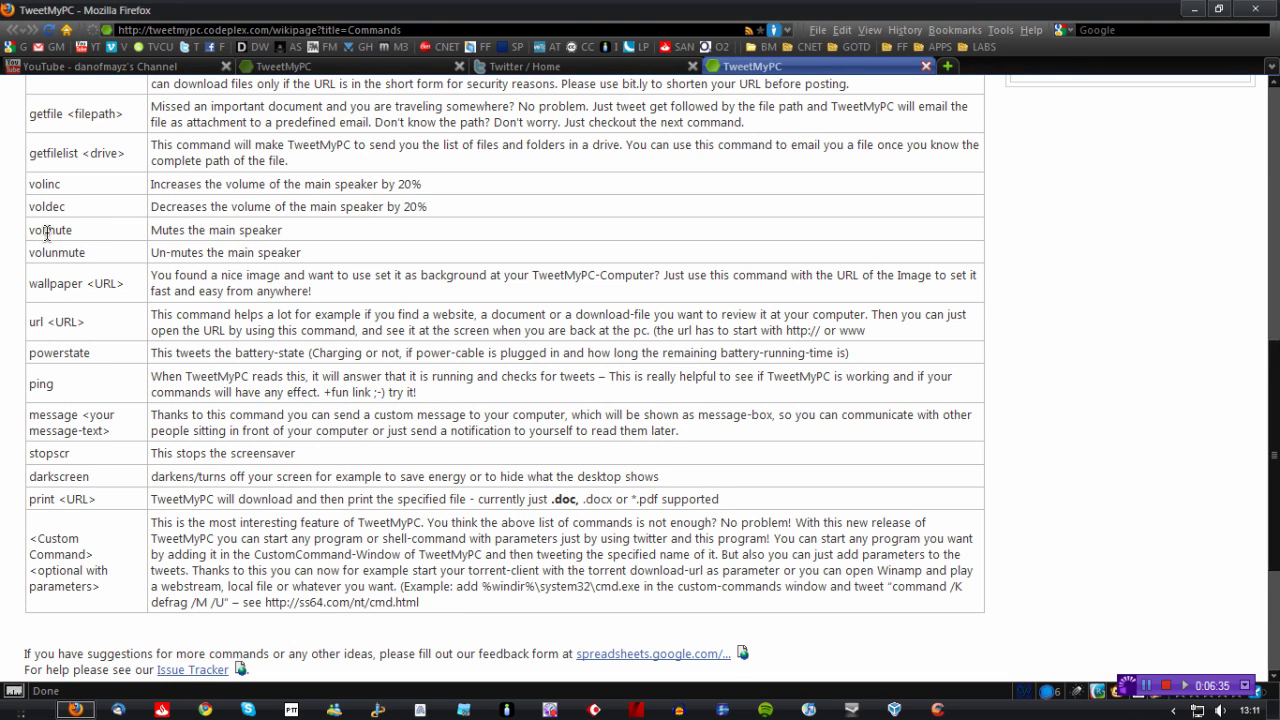
pyautogui.press('Home')
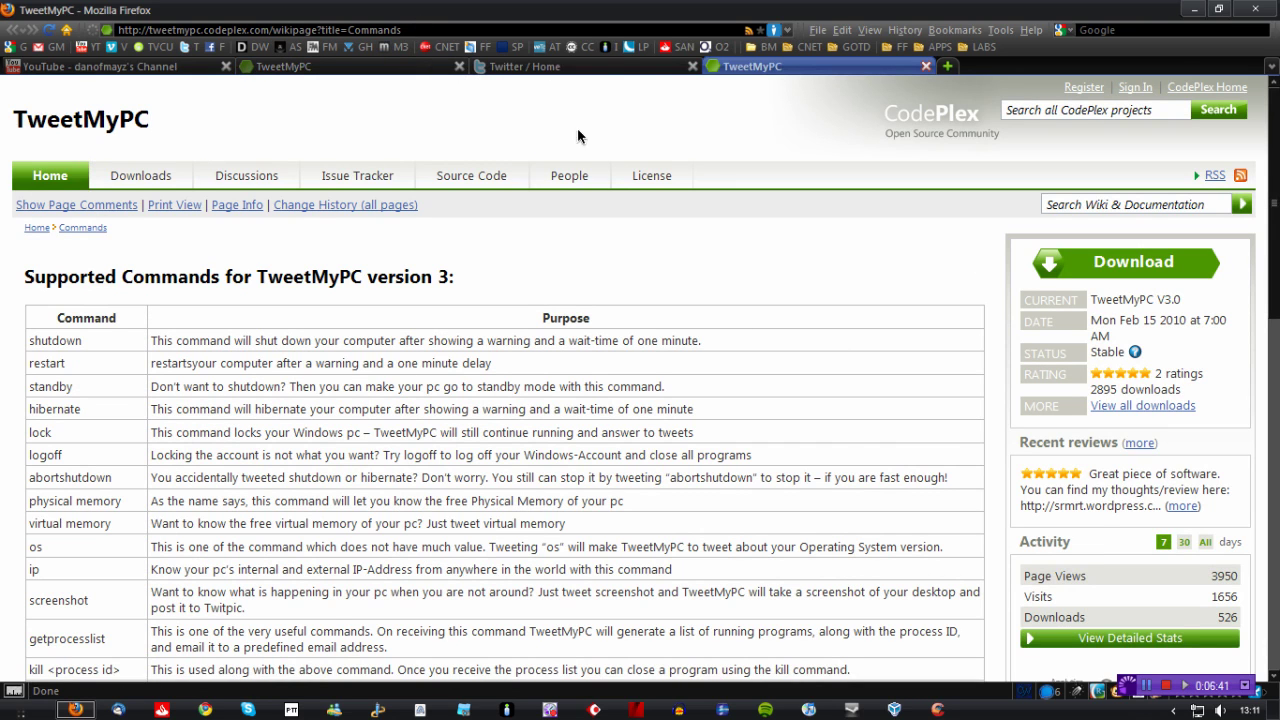
# - Post a tweet reading "volmute" from the desktop account's Twitter home page and watch the system volume indicator for the mute
pyautogui.click(508, 67)
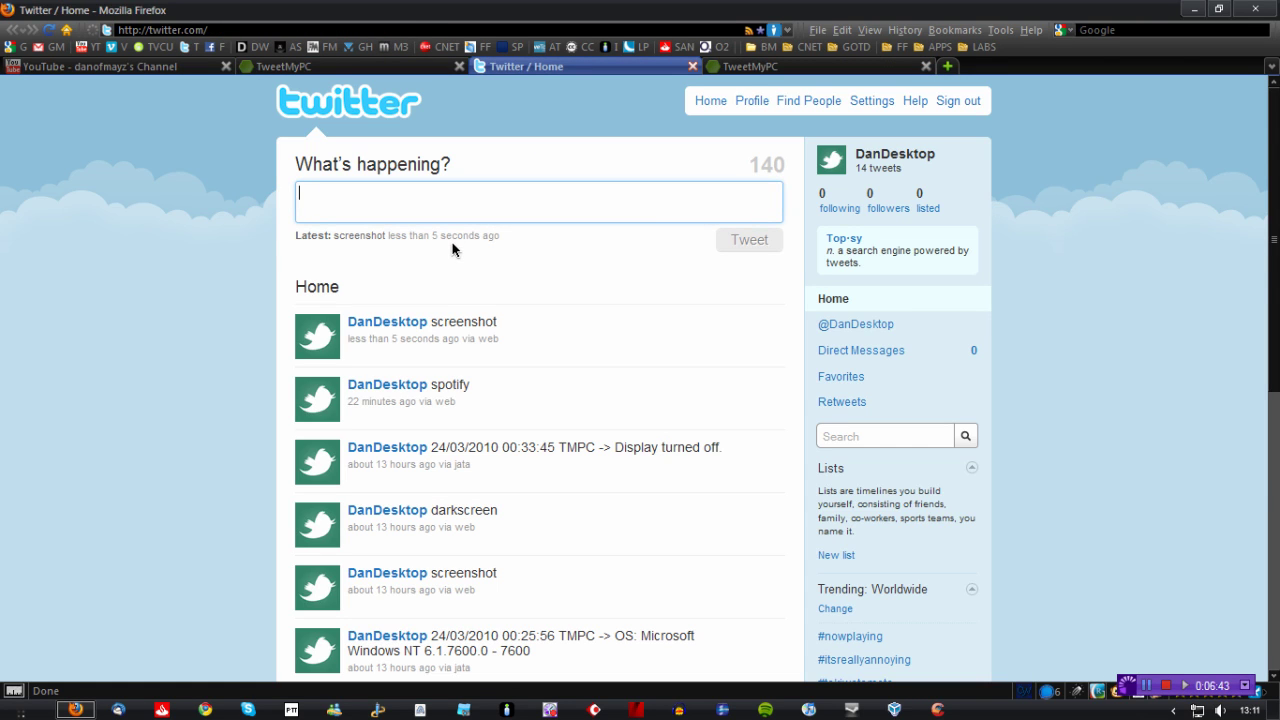
pyautogui.write('violmu')
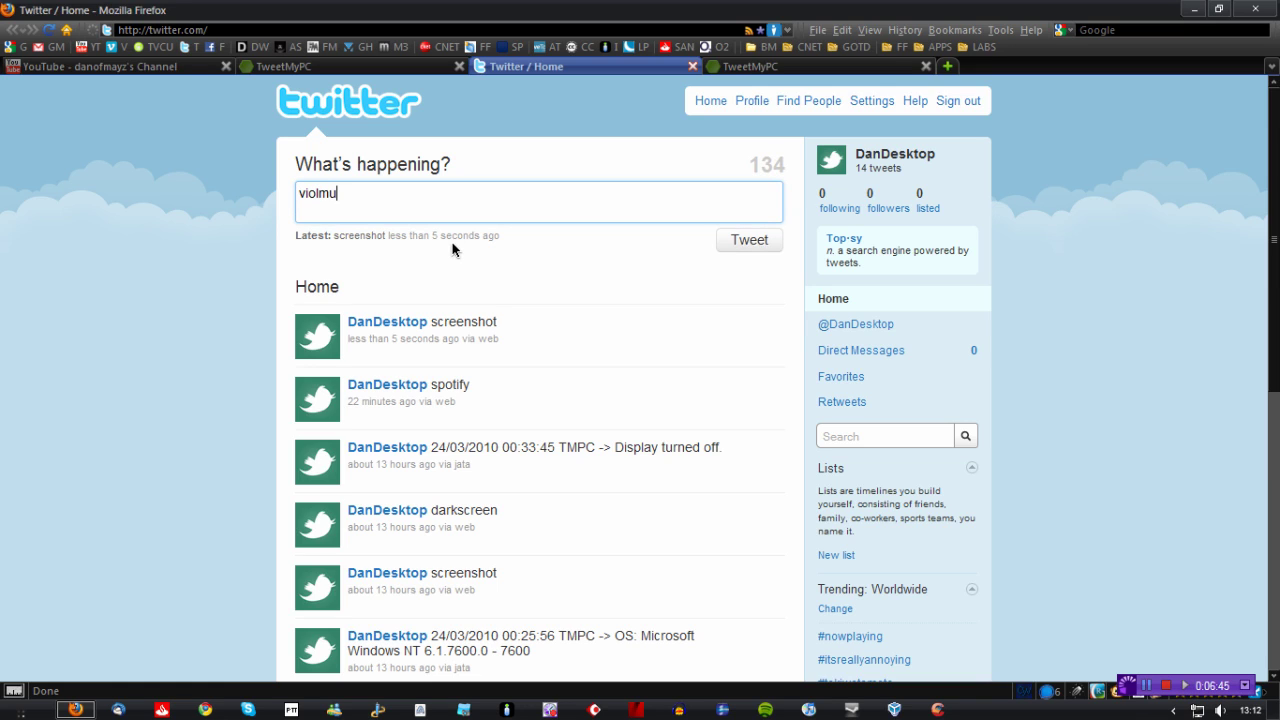
pyautogui.write('te')
pyautogui.click(313, 192)
pyautogui.press('BackSpace')
pyautogui.press('Return')
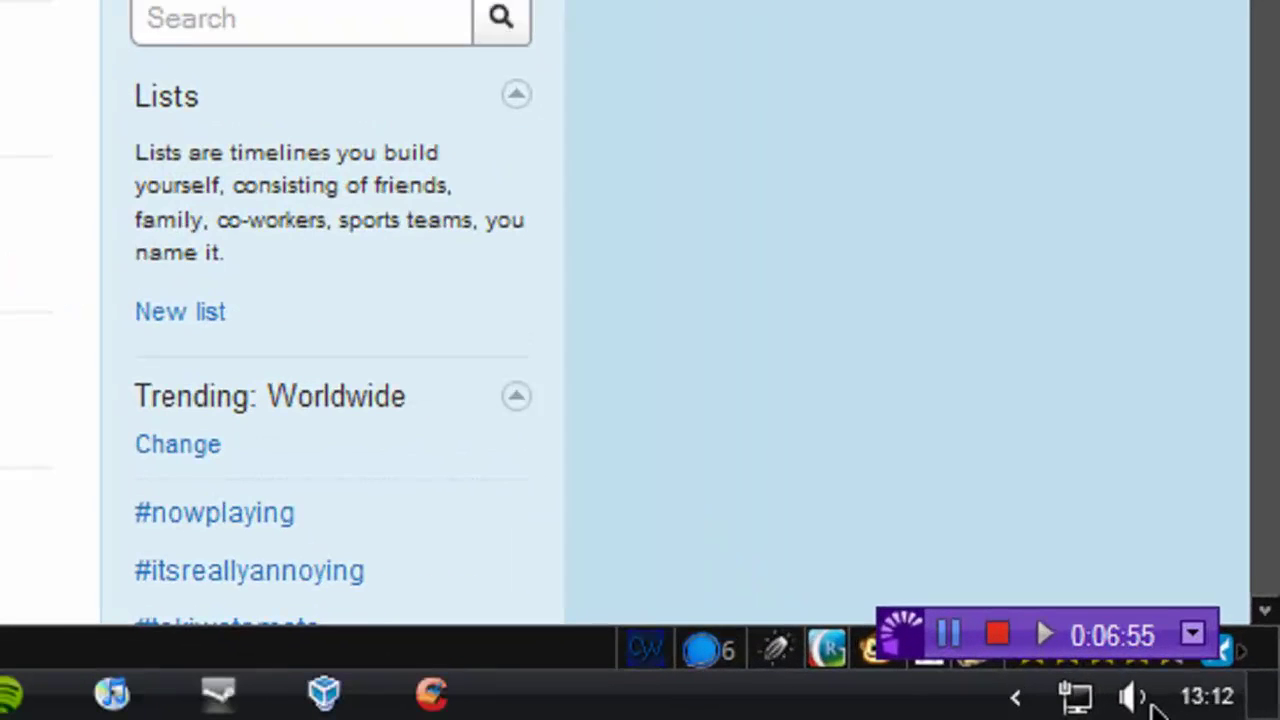
pyautogui.moveTo(1155, 708)
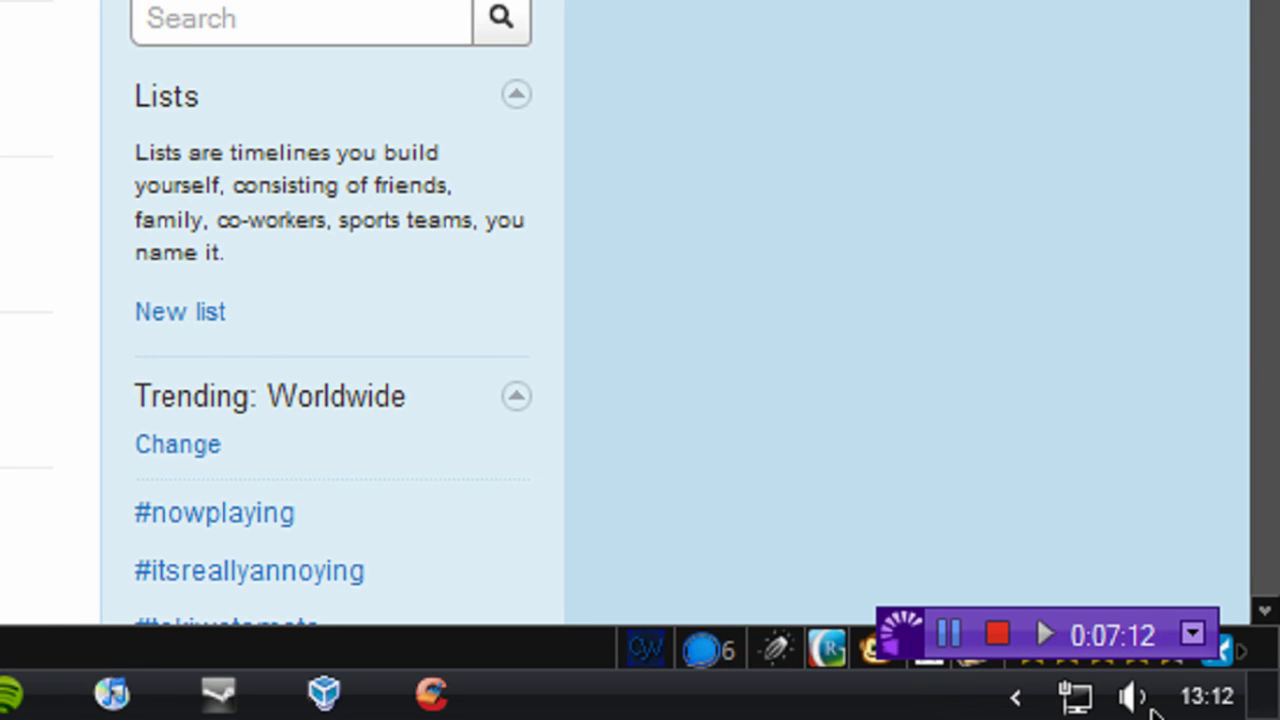
pyautogui.press('XF86AudioMute')
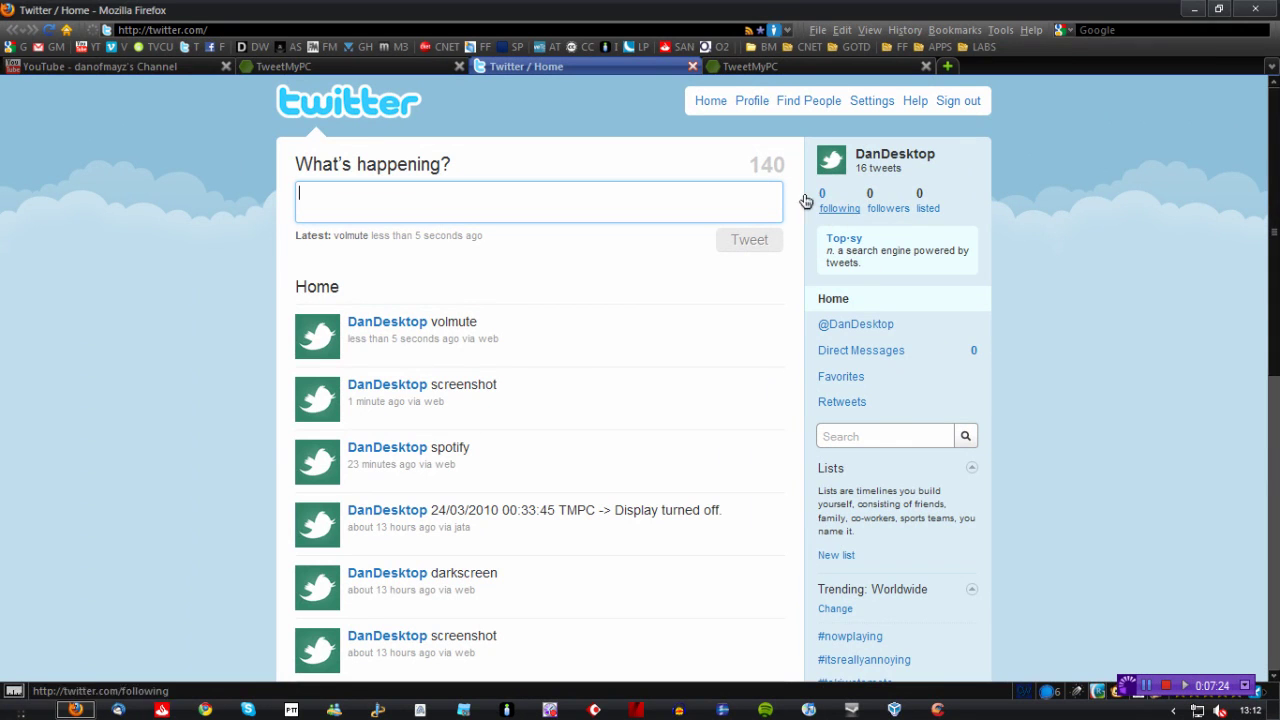
# - Revisit the YouTube channel's TweetMyPC video and the CodePlex project home page, and skim the supported commands list again
pyautogui.click(148, 67)
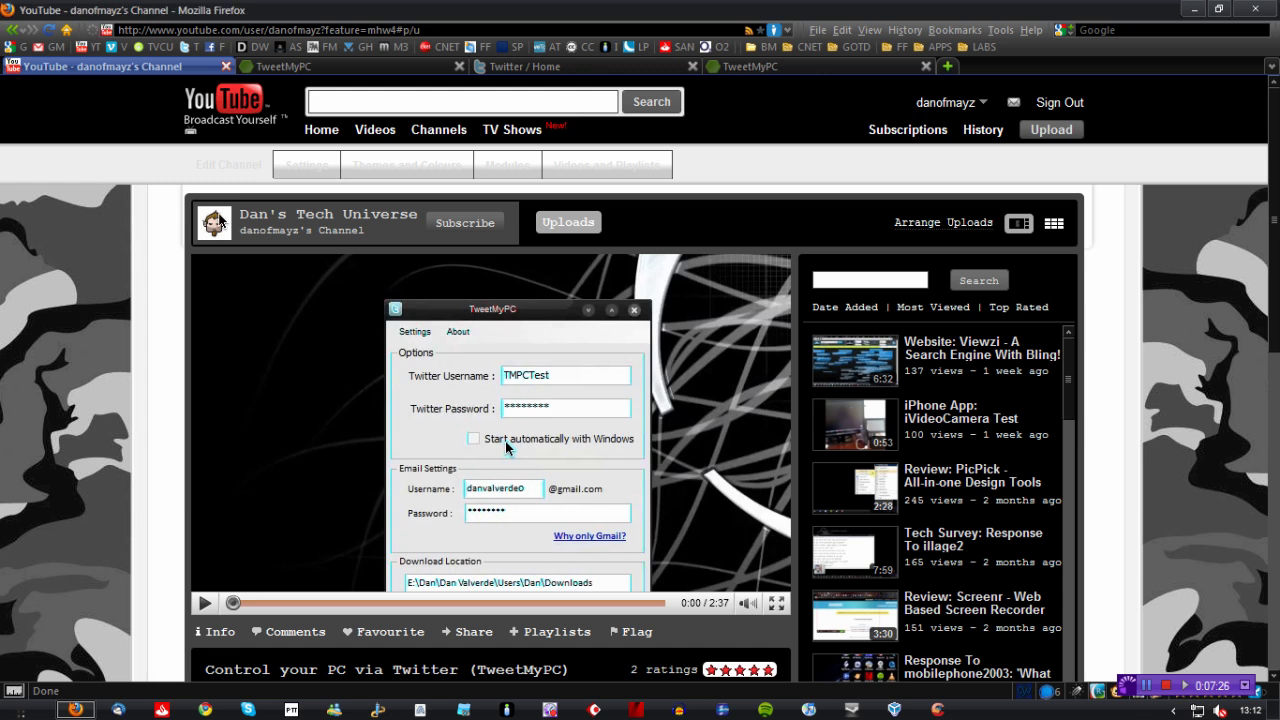
pyautogui.click(377, 66)
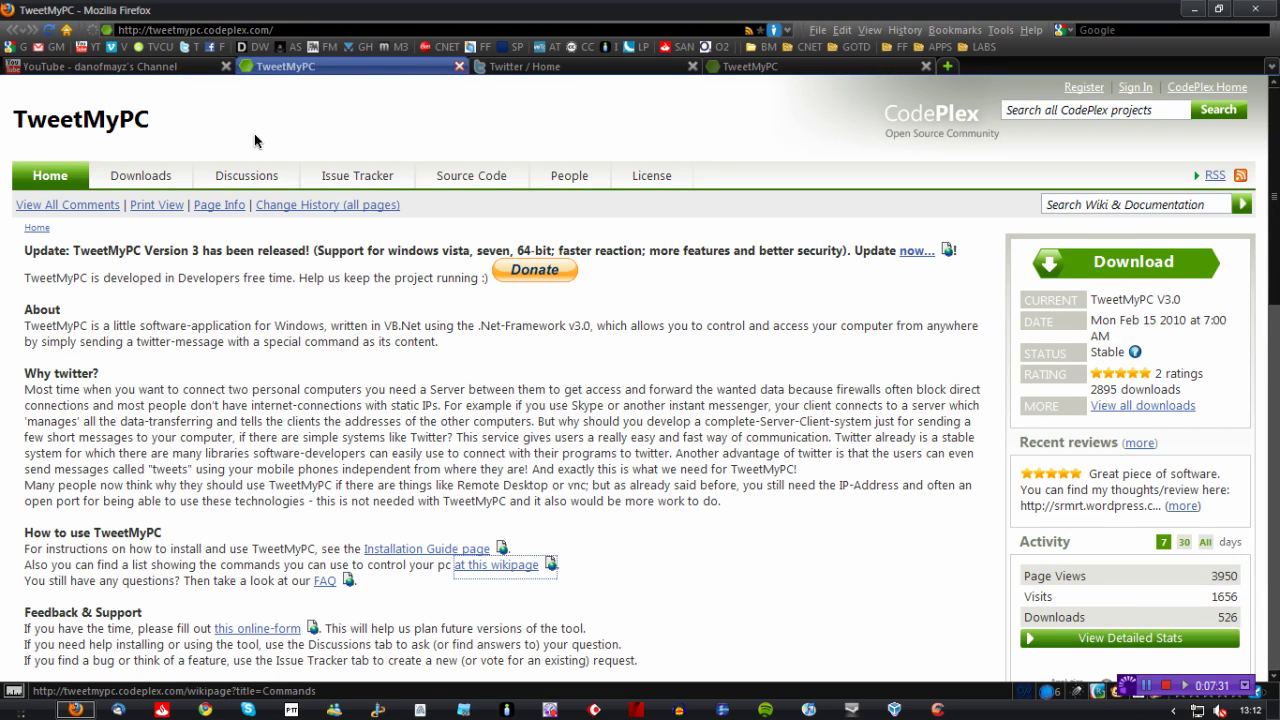
pyautogui.click(617, 68)
pyautogui.click(748, 68)
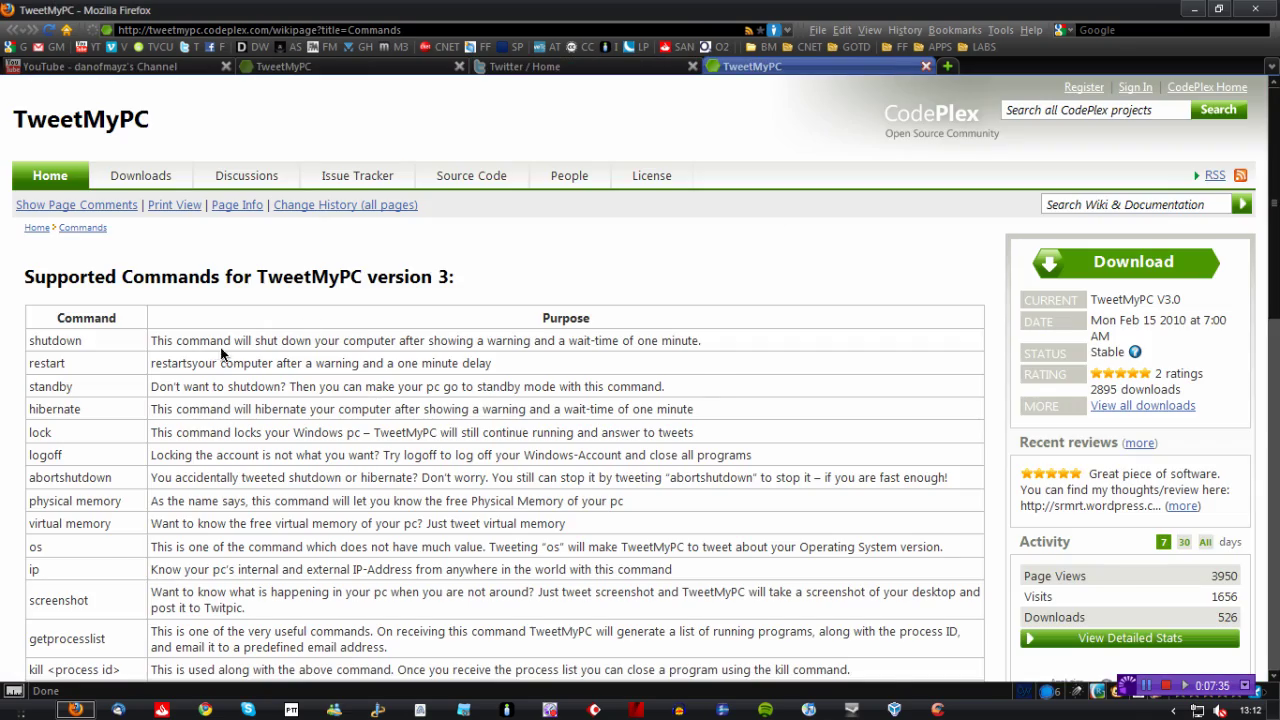
pyautogui.scroll(-10, 190, 380)
pyautogui.scroll(10, 157, 468)
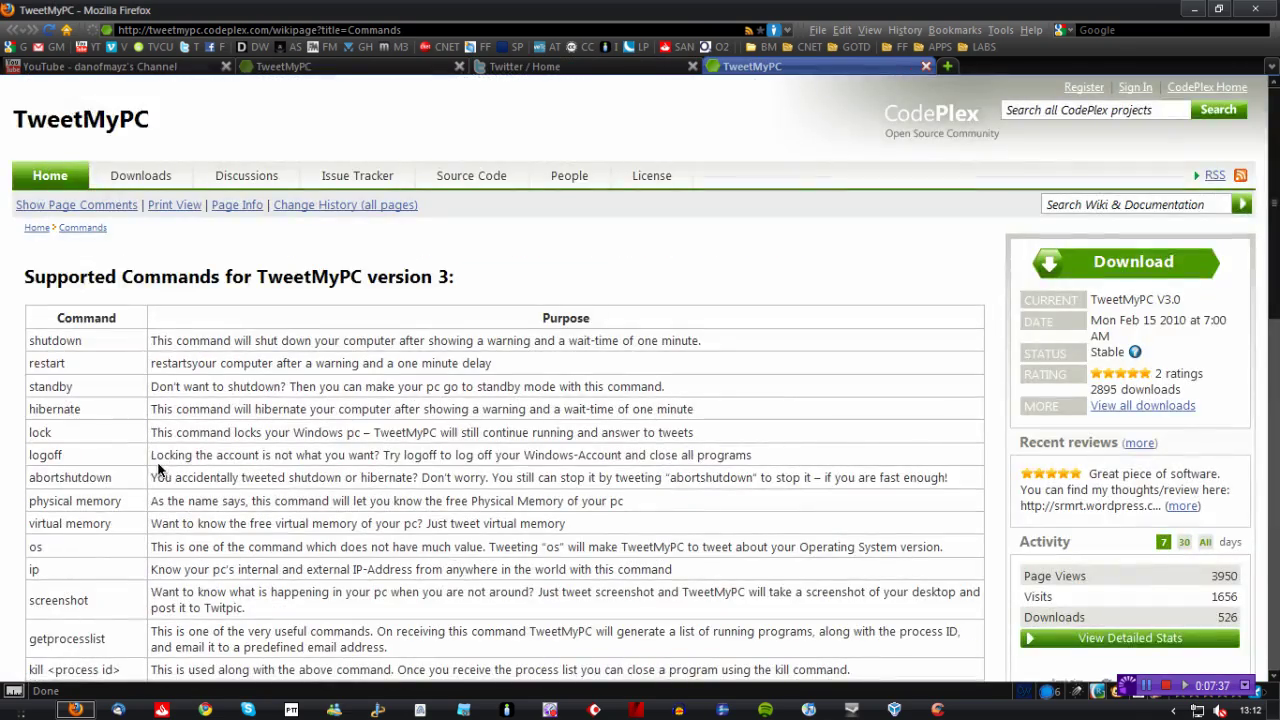